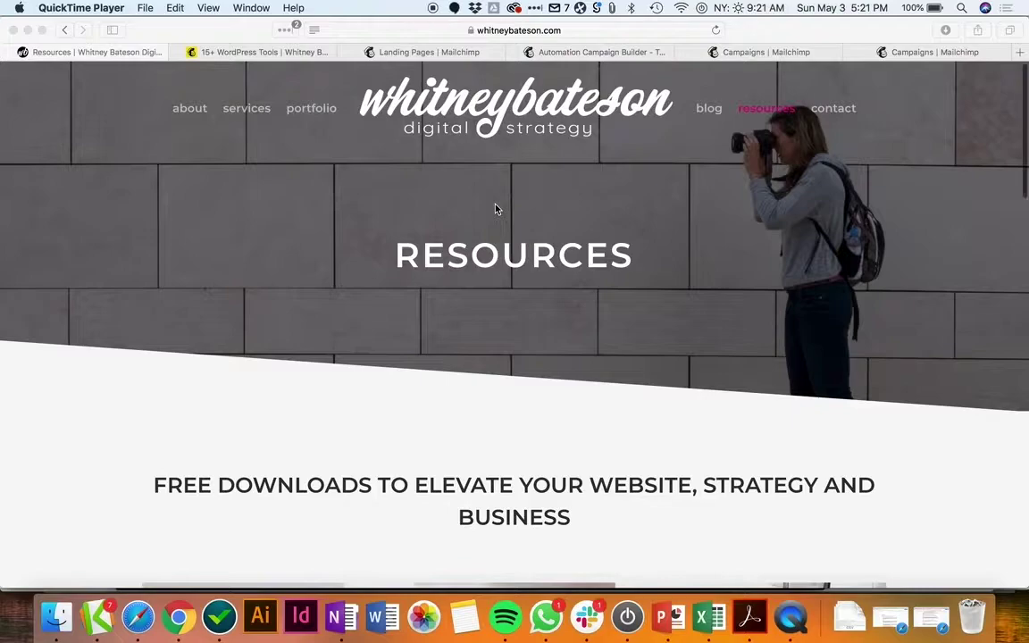
Step: Scroll the Resources page down to the 15+ Tips & Tools for WordPress Websites card
scroll(497, 209, down, 3)
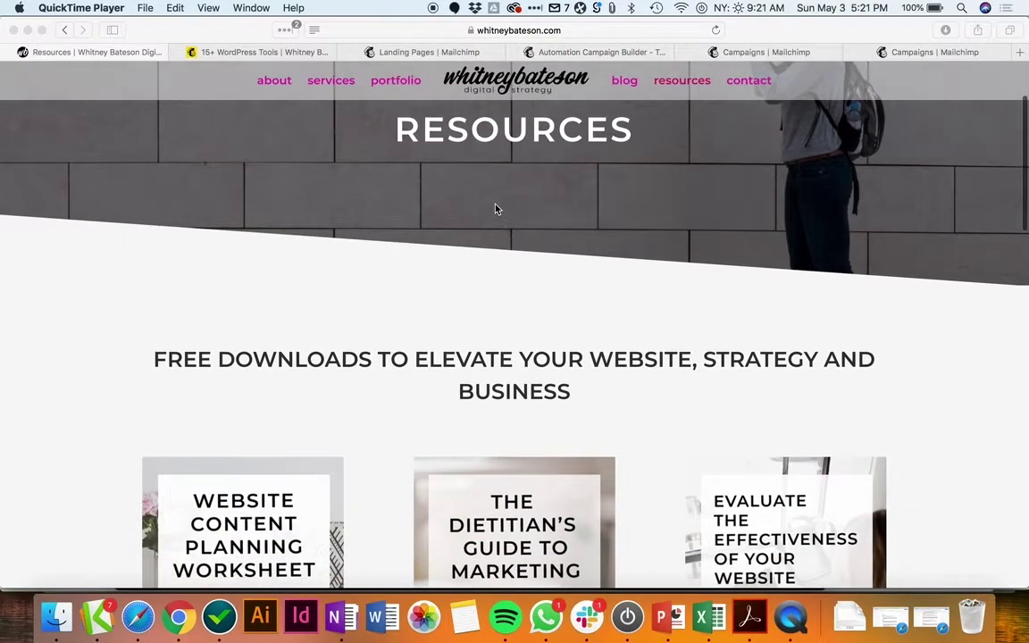
scroll(497, 209, down, 5)
scroll(495, 209, down, 10)
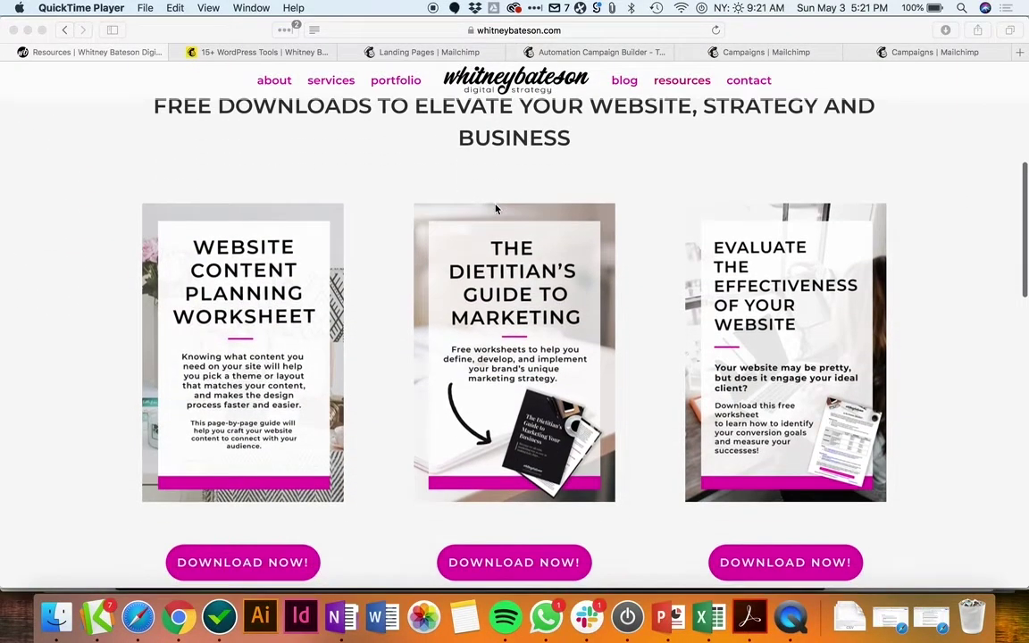
scroll(495, 209, down, 2)
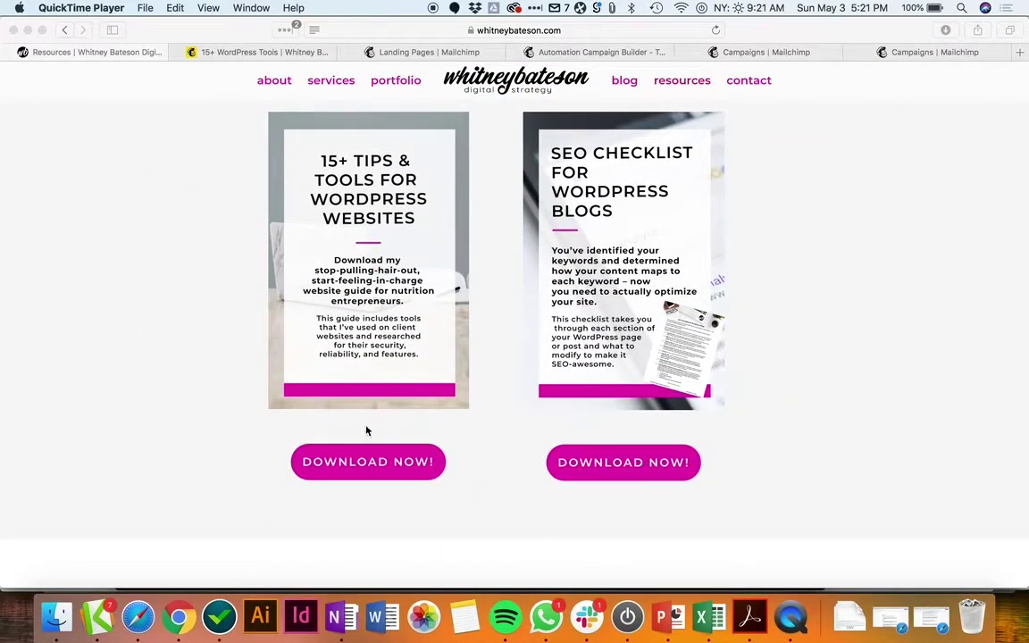
Step: Open the WordPress tips Download Now landing page and scroll through it
click(366, 464)
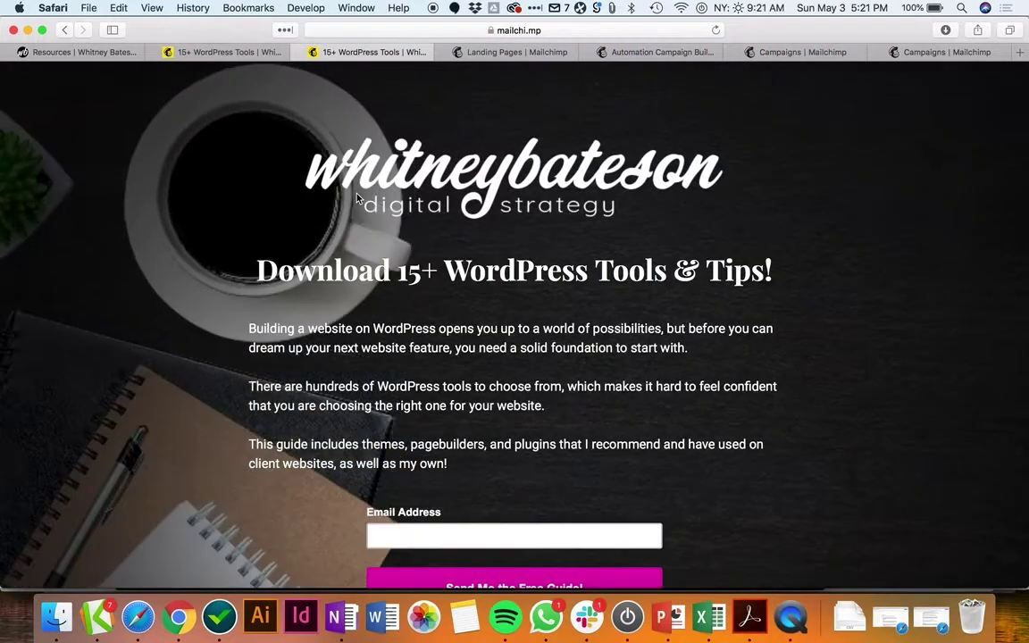
scroll(514, 321, down, 1)
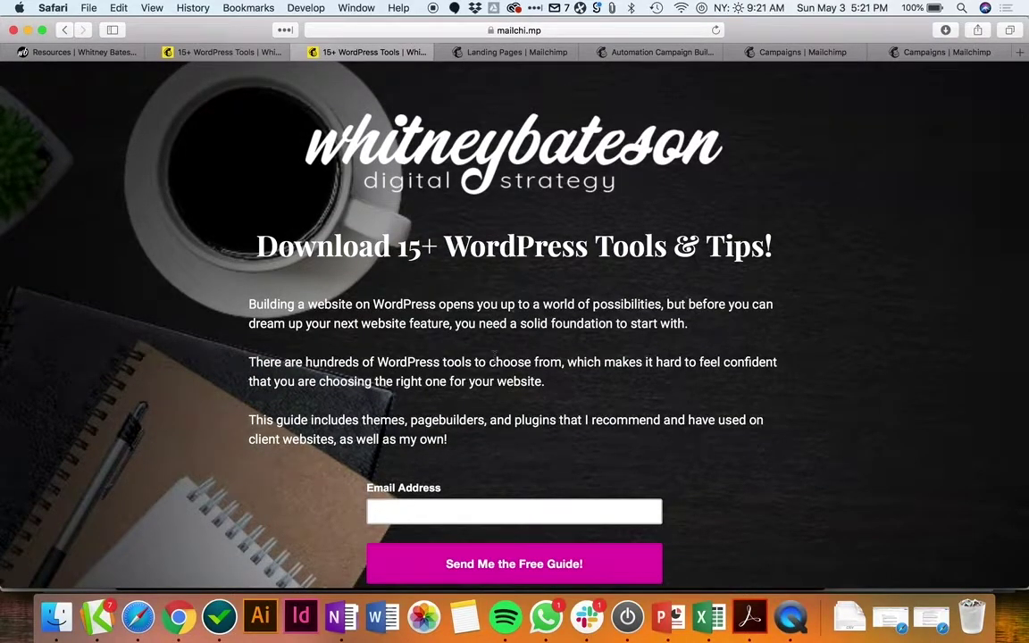
scroll(495, 360, down, 1)
scroll(495, 360, down, 3)
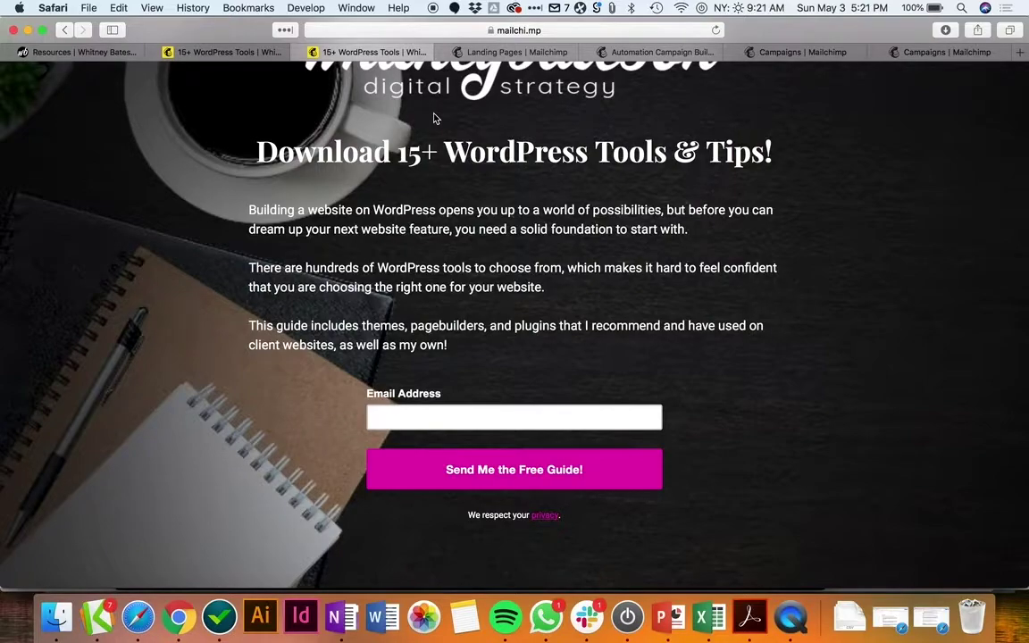
Step: Return to the Resources page, then go back to the Landing Pages | Mailchimp tab
click(80, 51)
scroll(190, 285, up, 5)
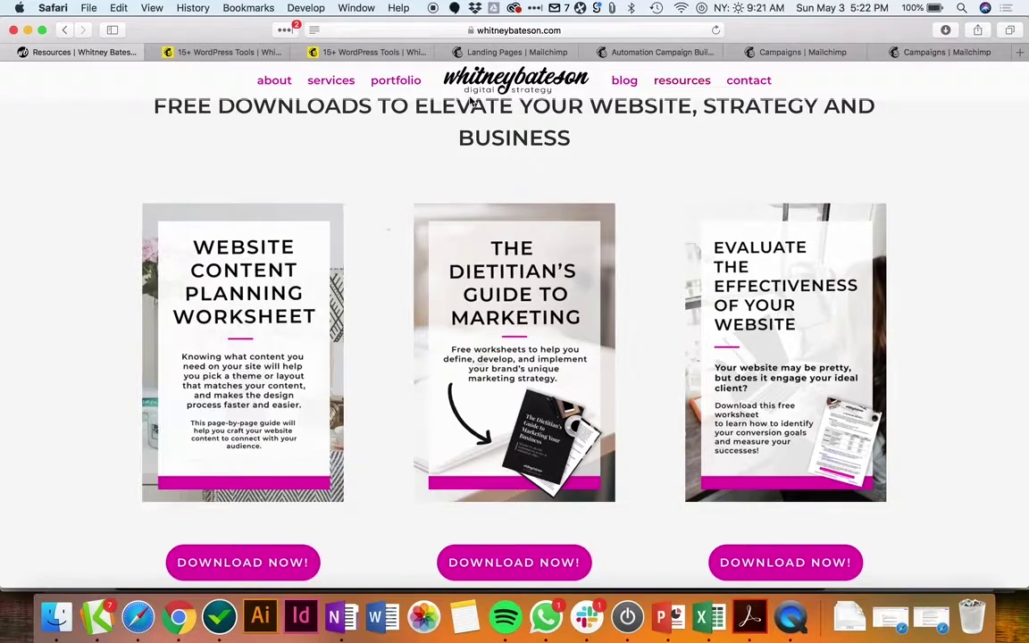
click(513, 52)
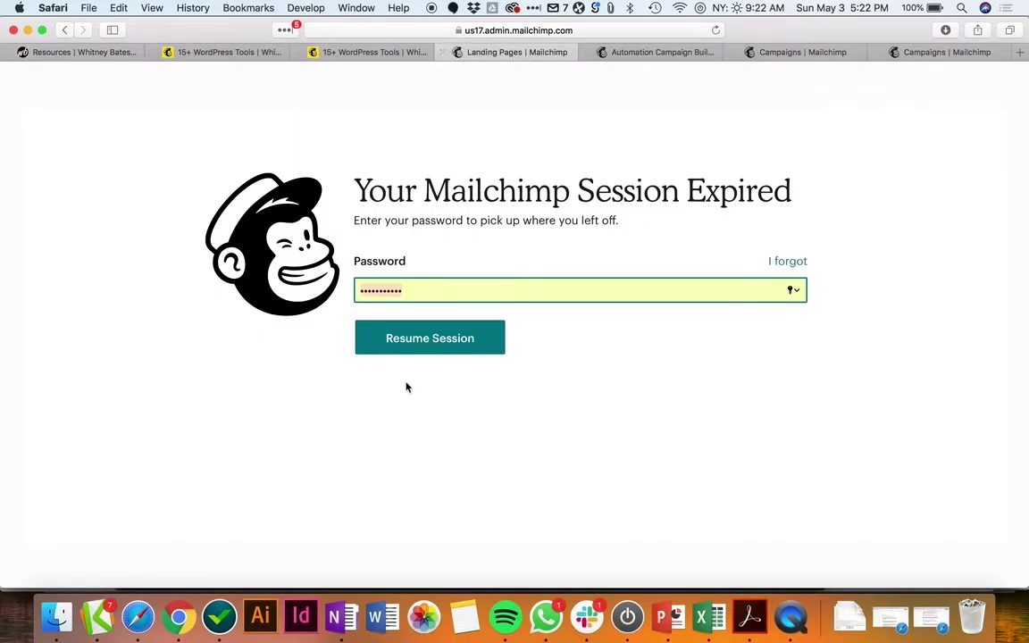
Step: Resume the session with the autofilled password and review the WordPress Tools Download page summary
click(416, 338)
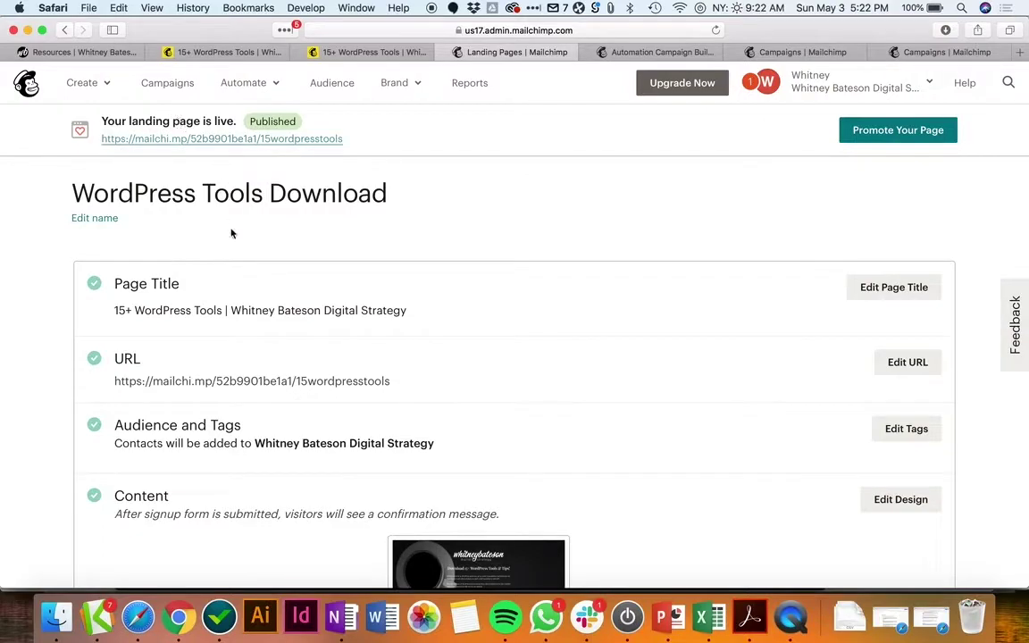
scroll(231, 233, down, 8)
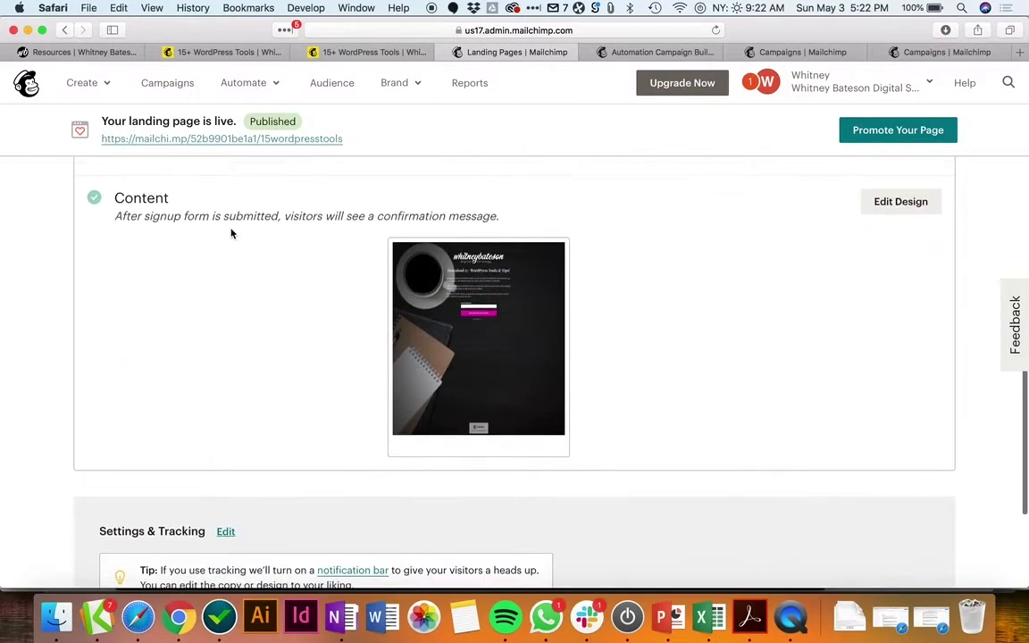
scroll(230, 233, up, 8)
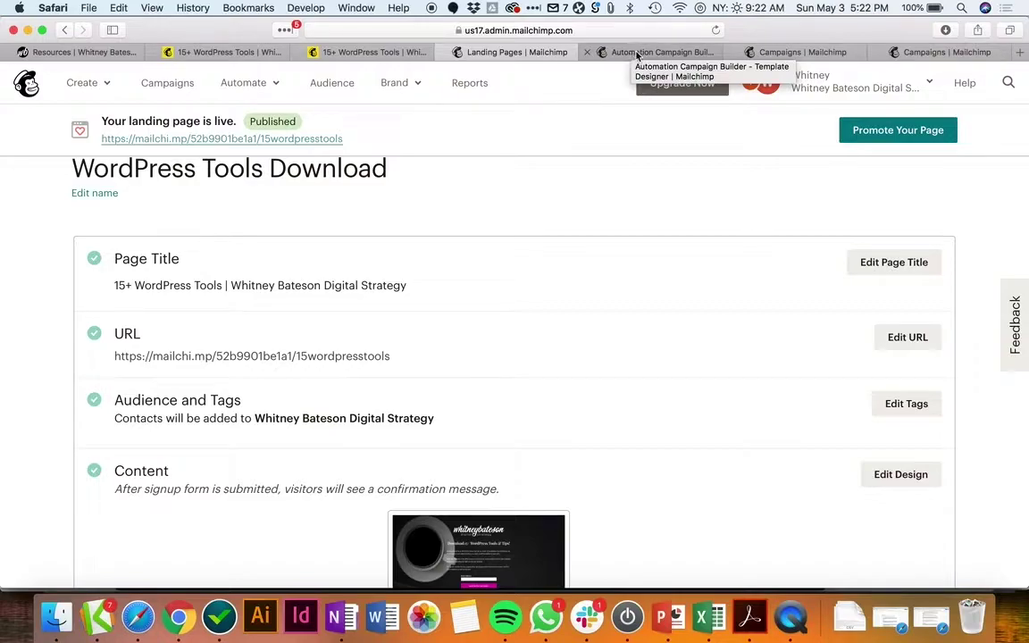
click(637, 54)
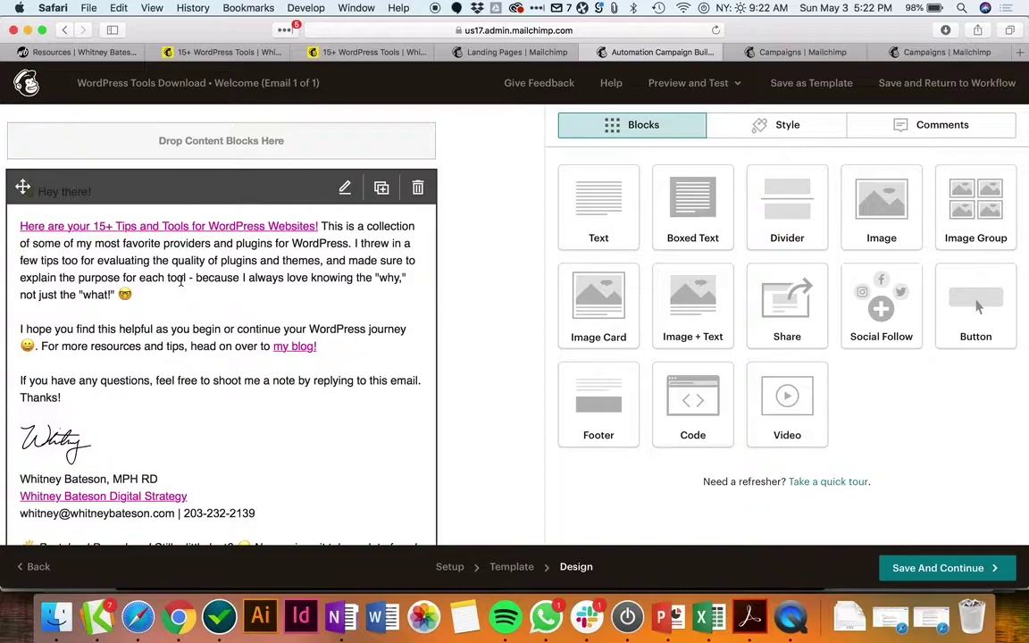
Step: Inspect the tips link in the intro text block, cancel without saving, then view automations
scroll(181, 280, down, 8)
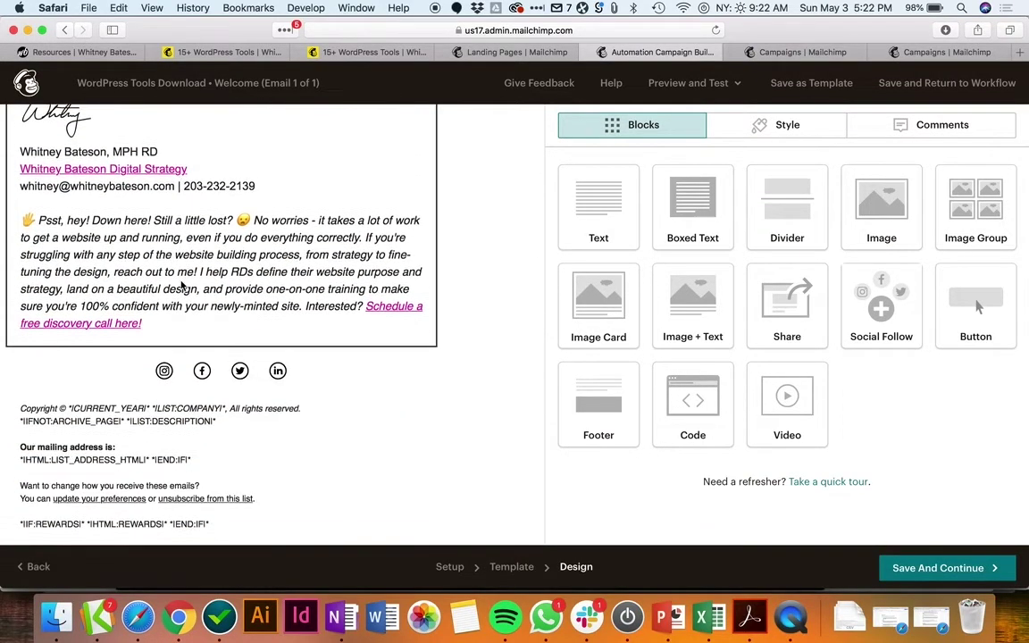
scroll(181, 286, up, 8)
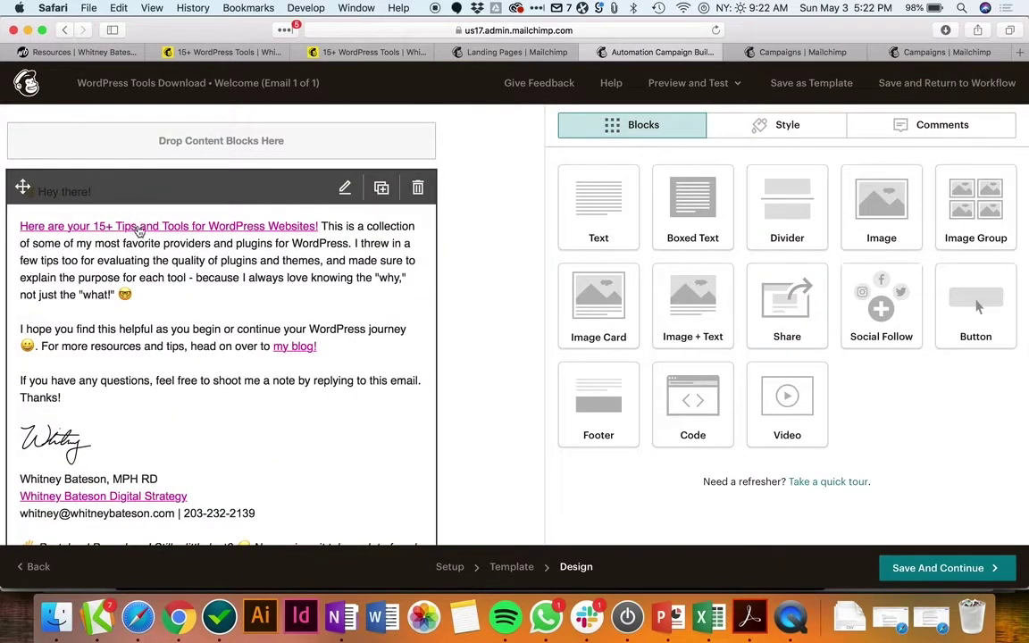
click(251, 228)
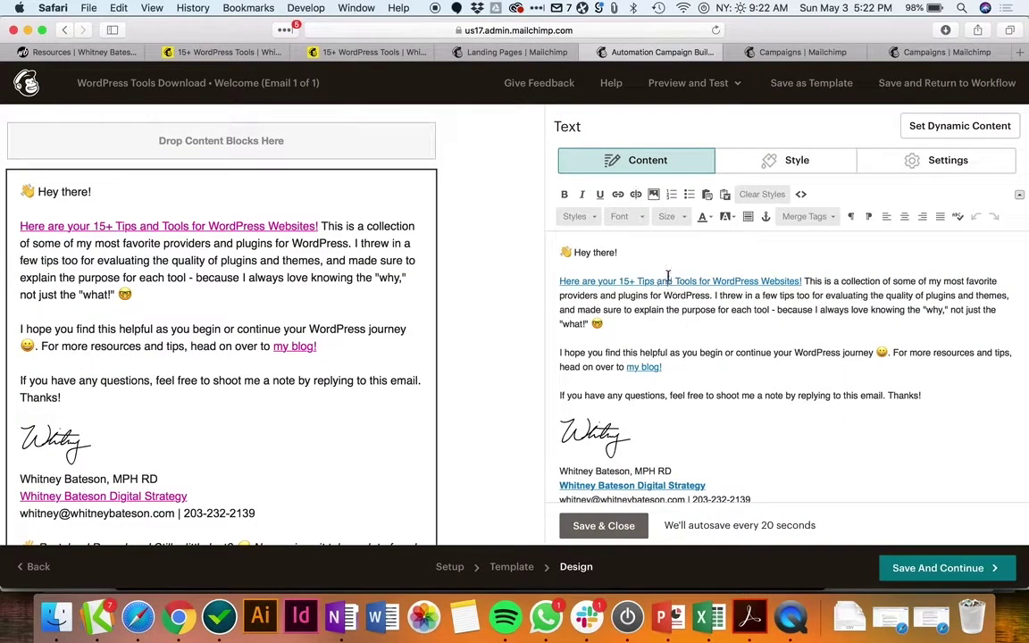
click(617, 194)
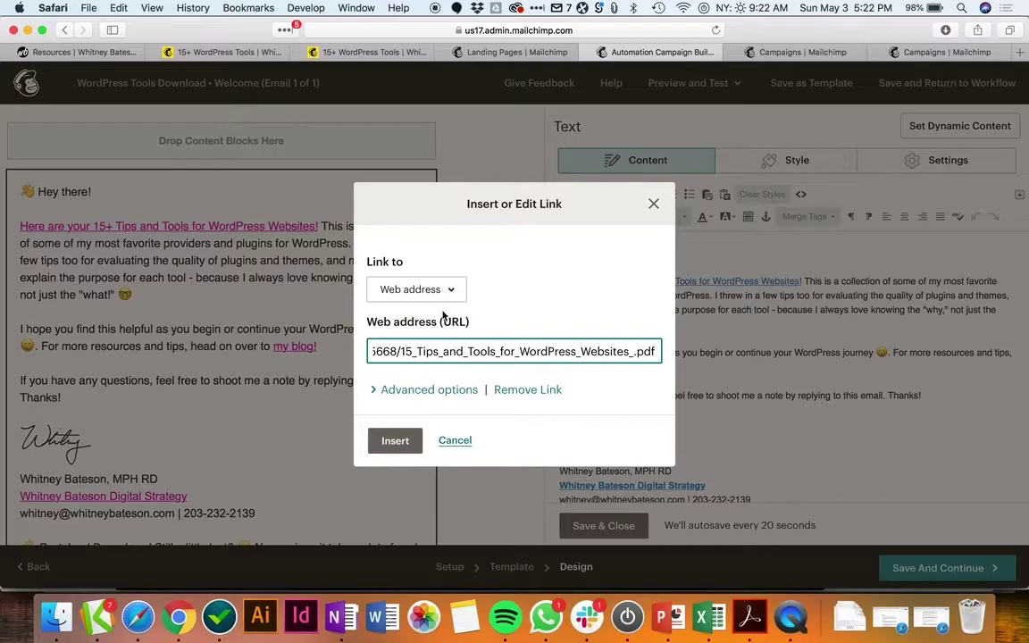
drag(439, 351, 342, 349)
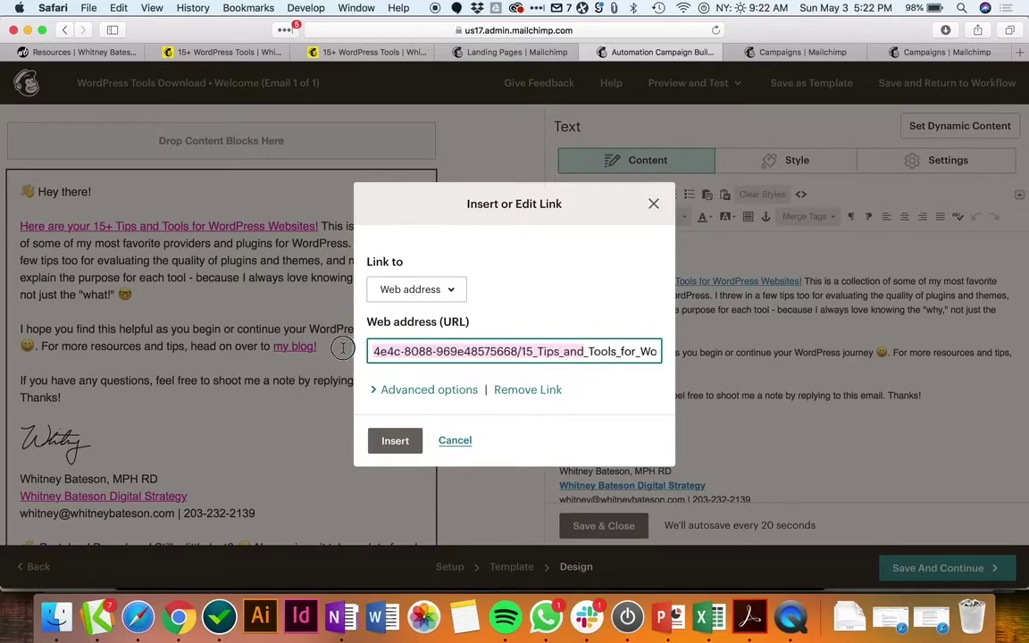
key(cmd+v)
key(cmd+a)
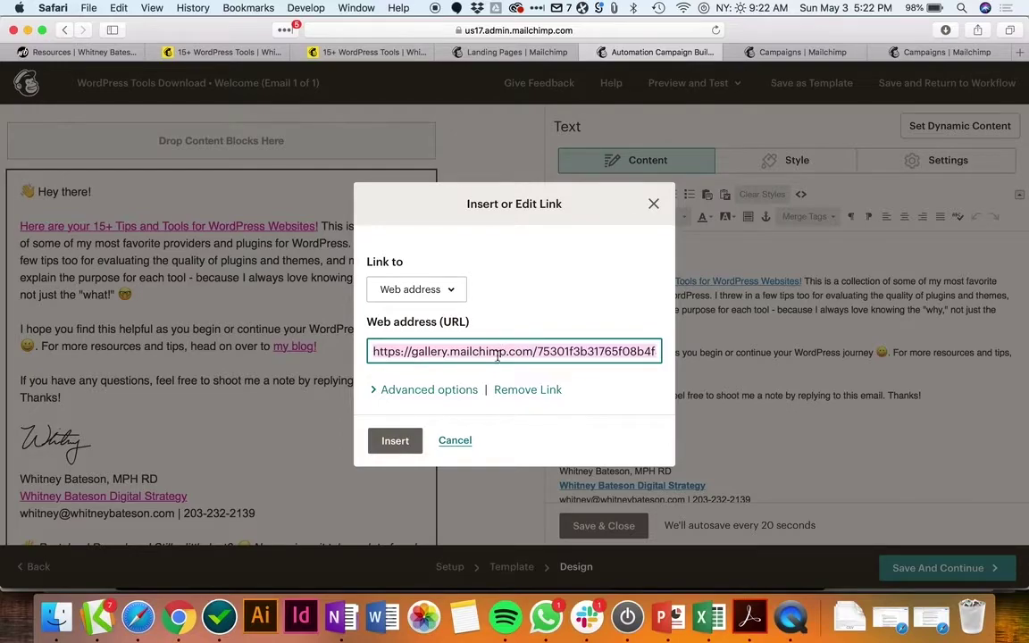
click(454, 441)
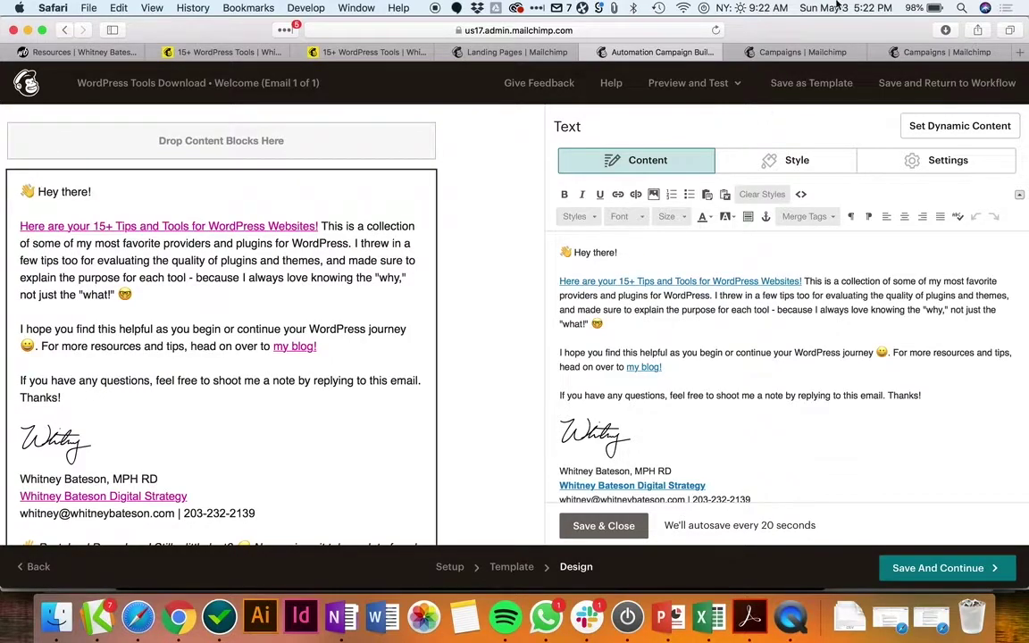
click(798, 52)
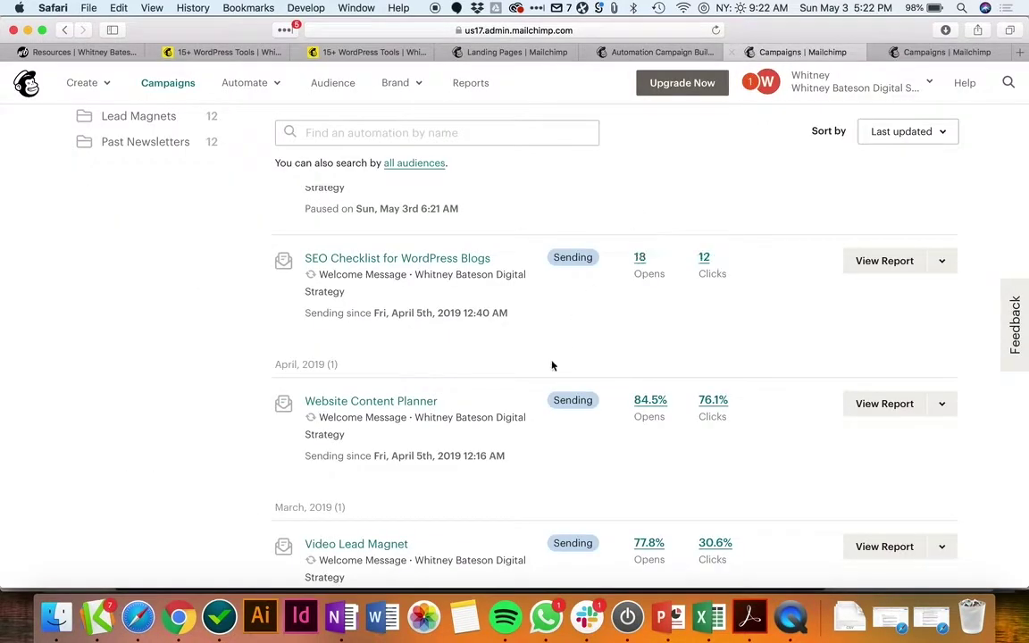
Step: Start a new landing page from the Create menu, name it 'Test', and begin
scroll(533, 456, down, 2)
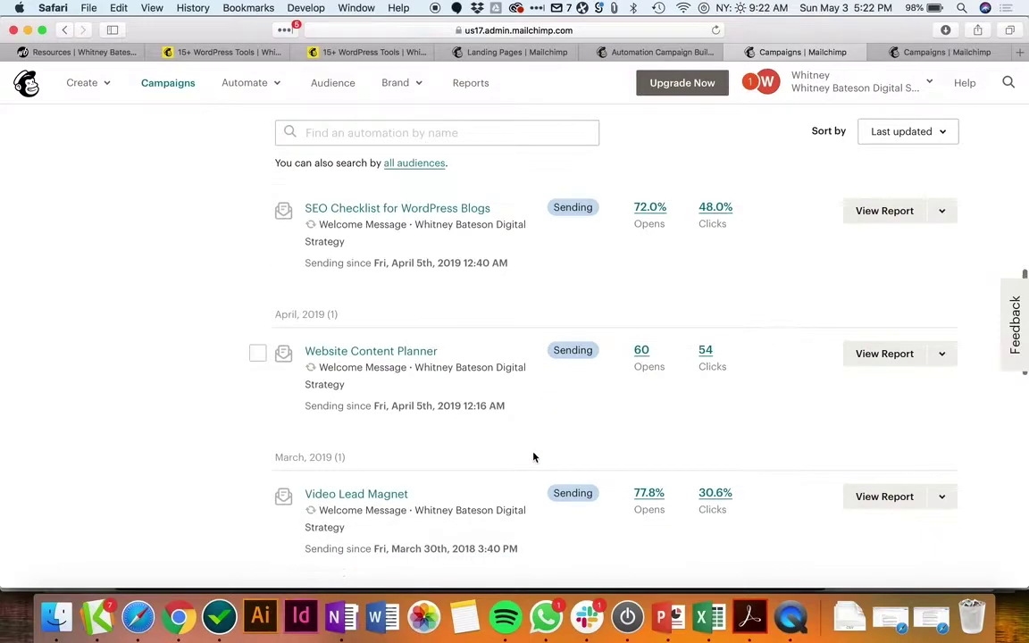
scroll(533, 456, up, 3)
scroll(533, 456, up, 2)
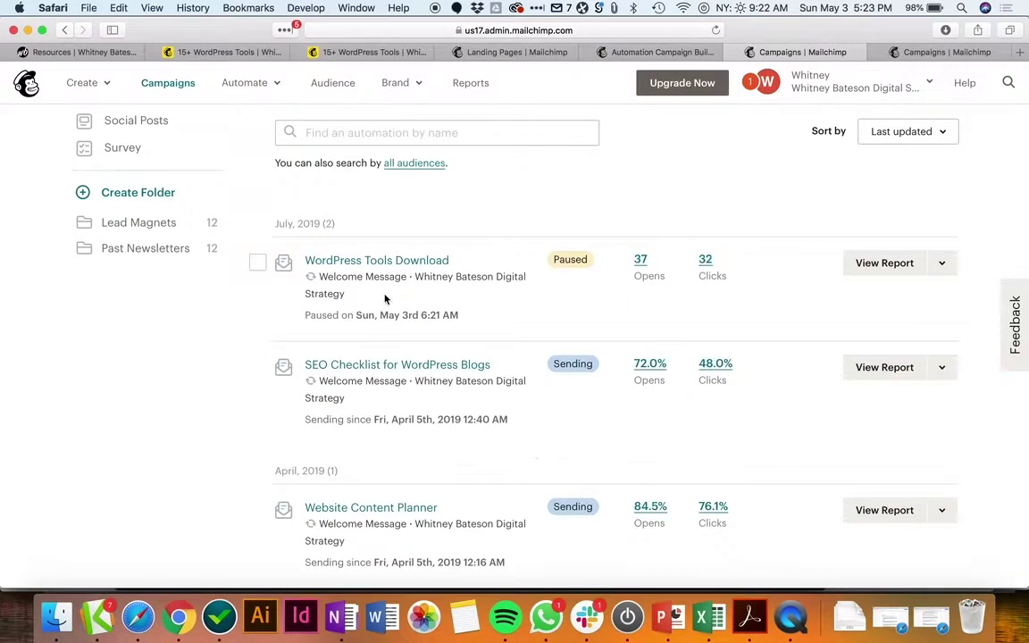
click(102, 84)
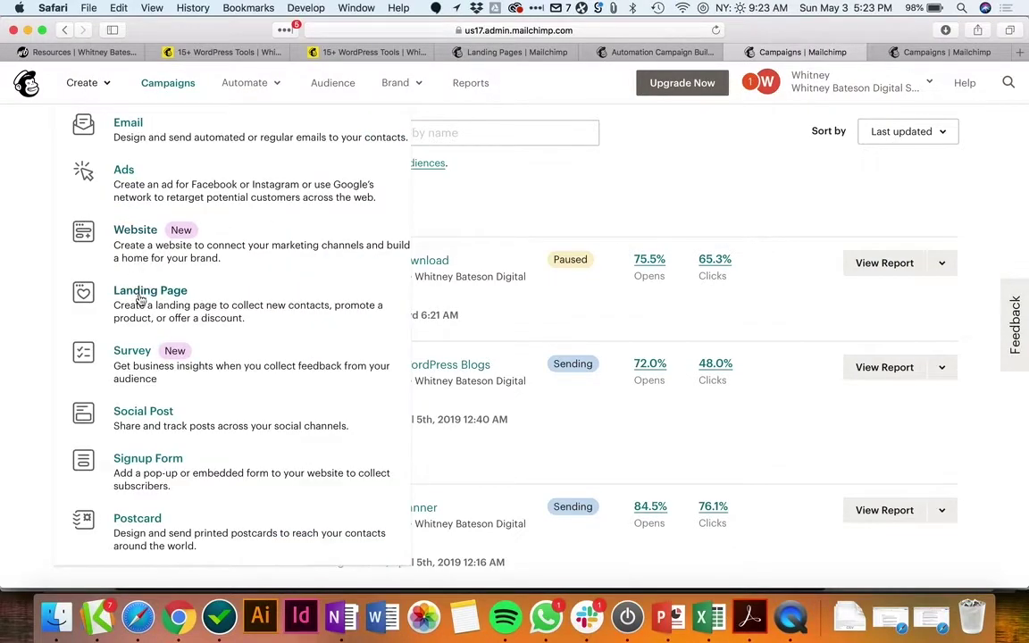
click(136, 293)
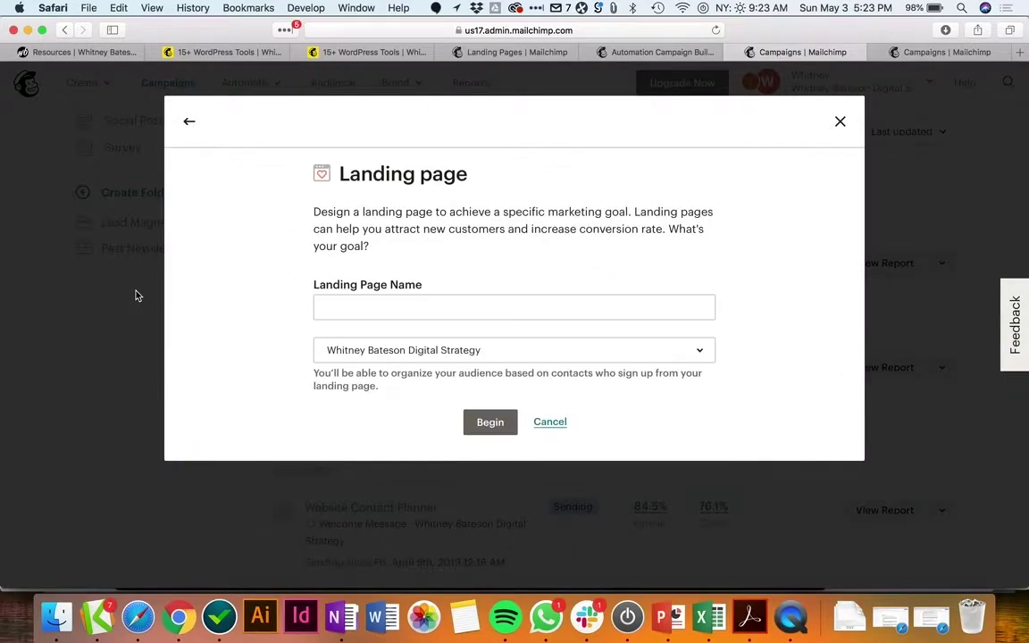
click(361, 301)
text(Test)
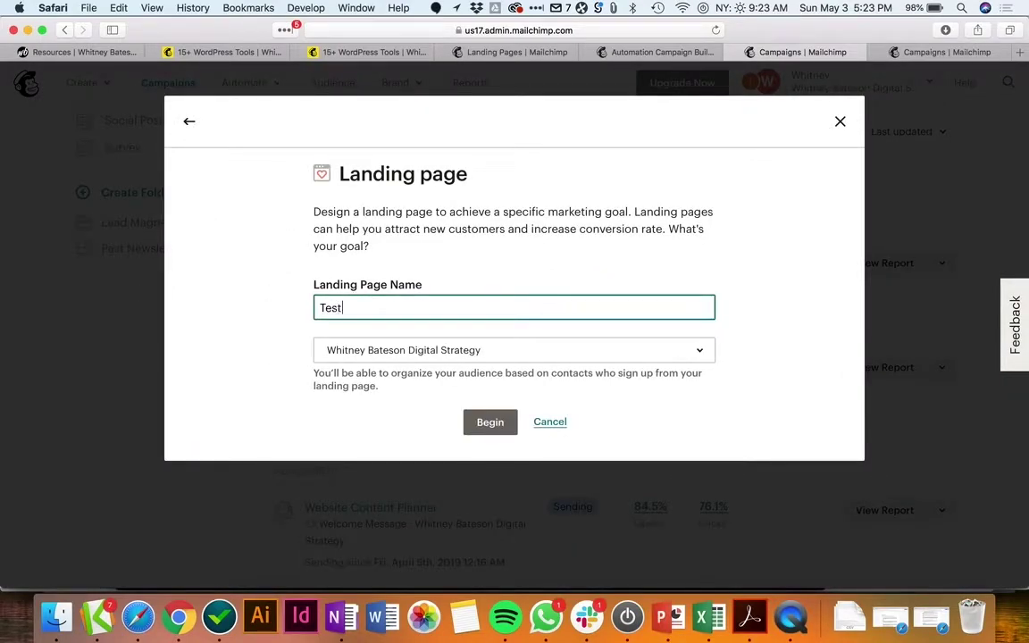
click(493, 425)
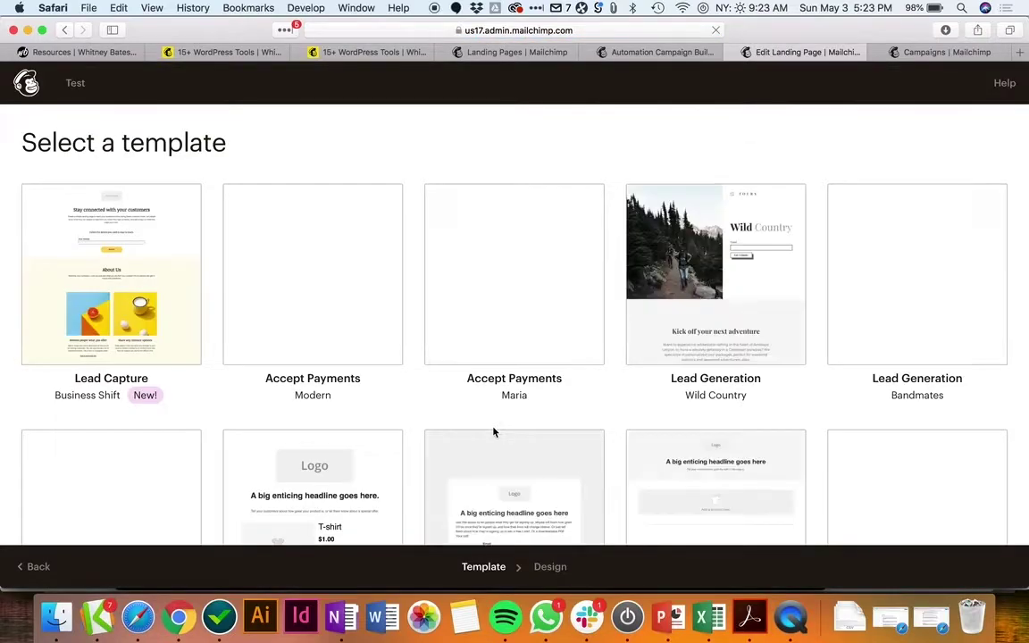
Step: Choose the Grow Your List template for the Test landing page
scroll(493, 432, down, 2)
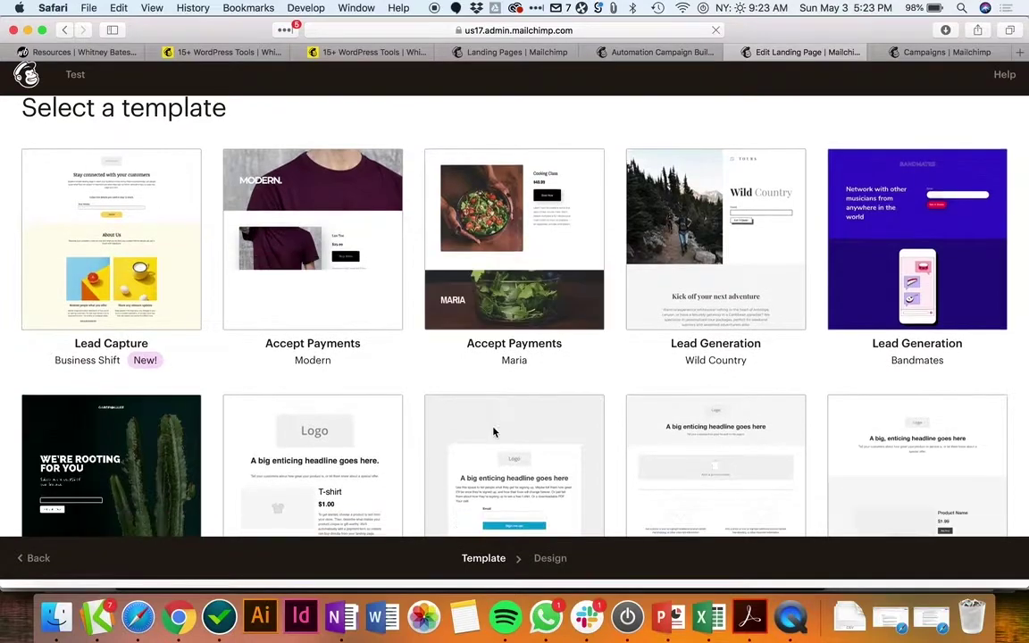
scroll(557, 388, down, 4)
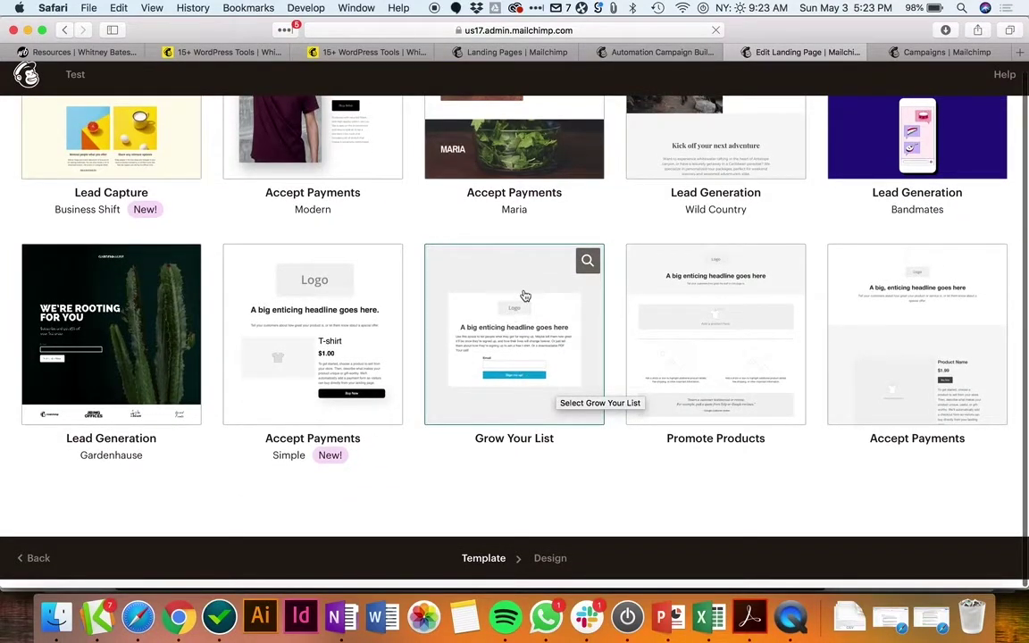
click(521, 291)
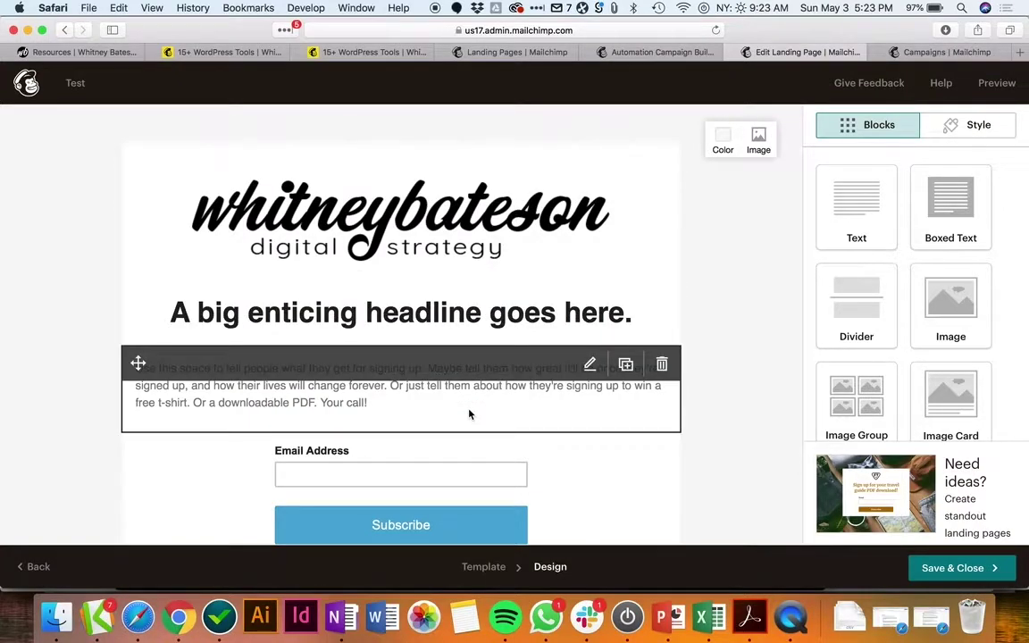
Step: Insert the woman-with-laptop Content Studio photo as the Test page background
scroll(470, 414, down, 3)
scroll(469, 414, up, 5)
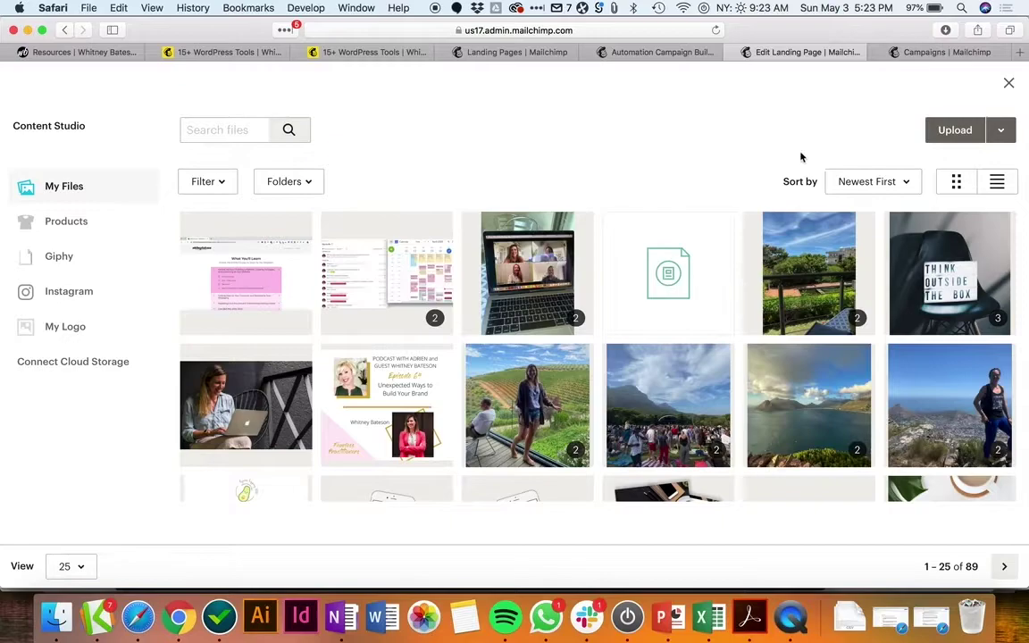
scroll(698, 422, down, 3)
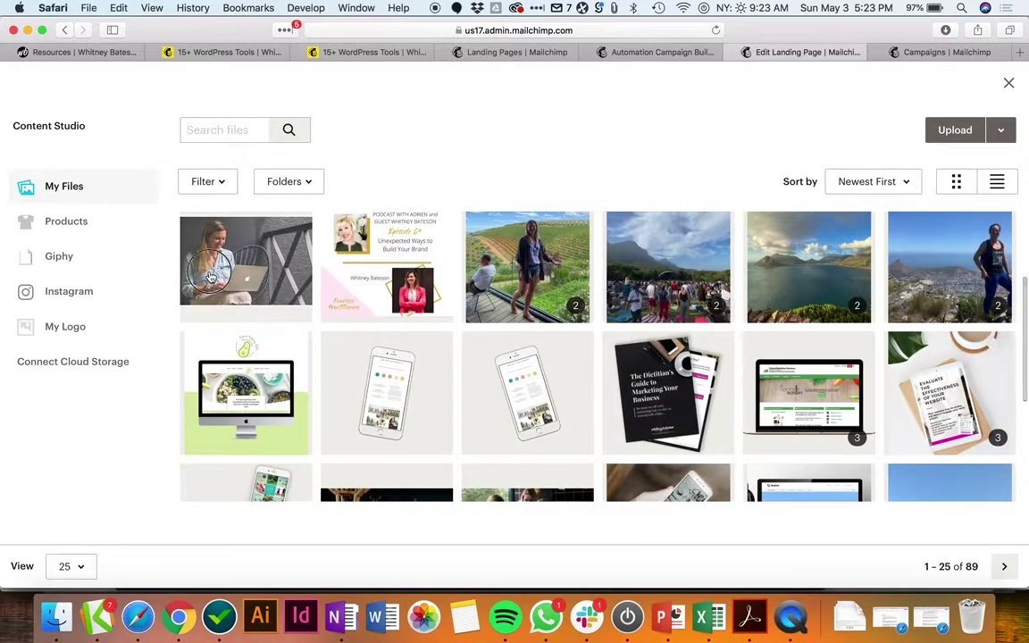
click(243, 259)
click(987, 130)
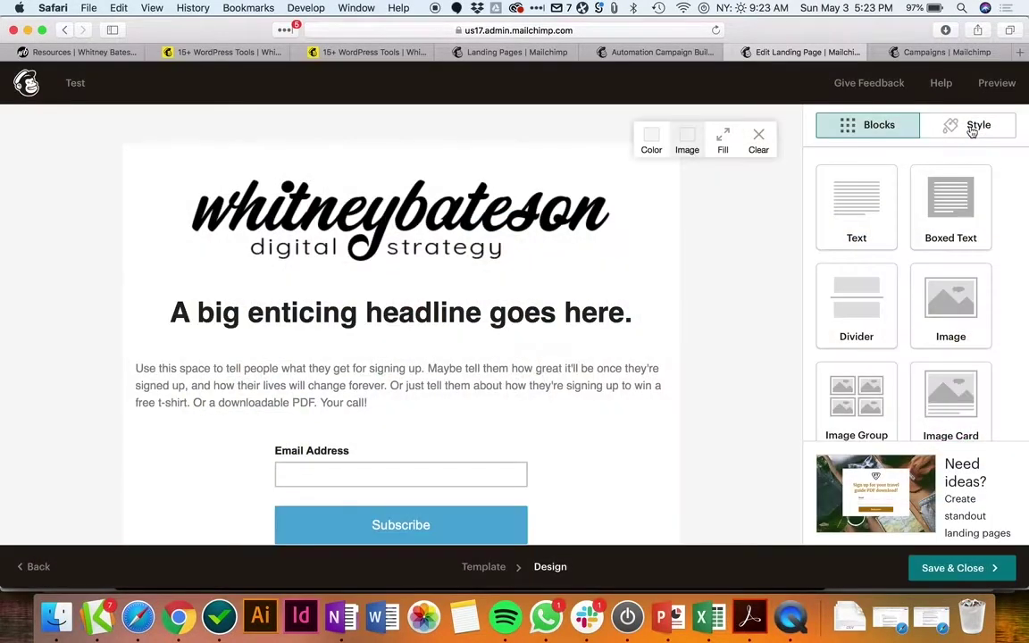
click(545, 211)
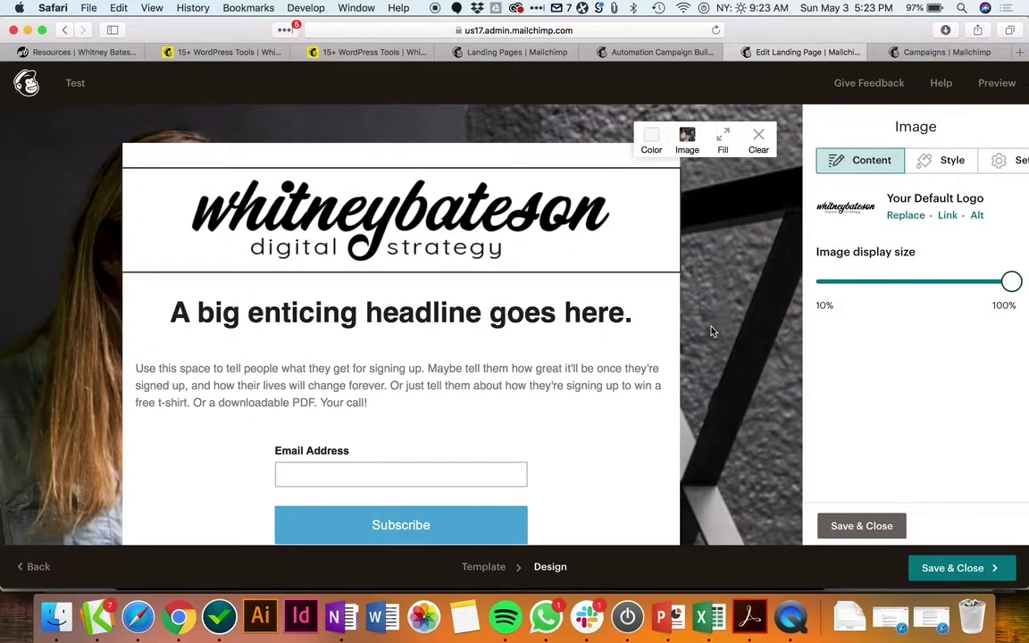
Step: Set the Header Interior background to No Color in the Style tab's Header settings
click(862, 529)
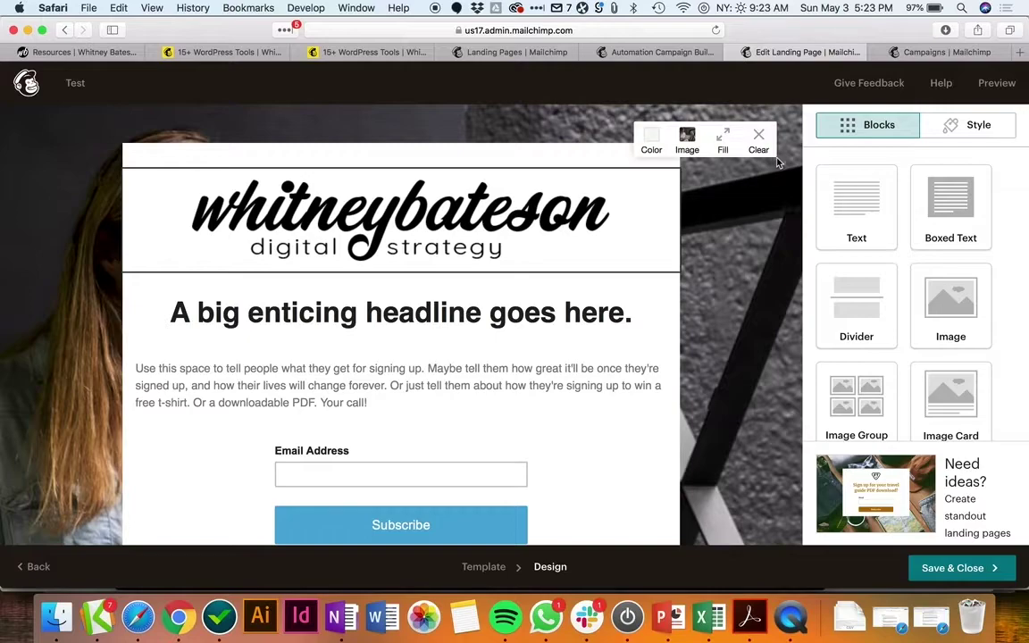
click(968, 127)
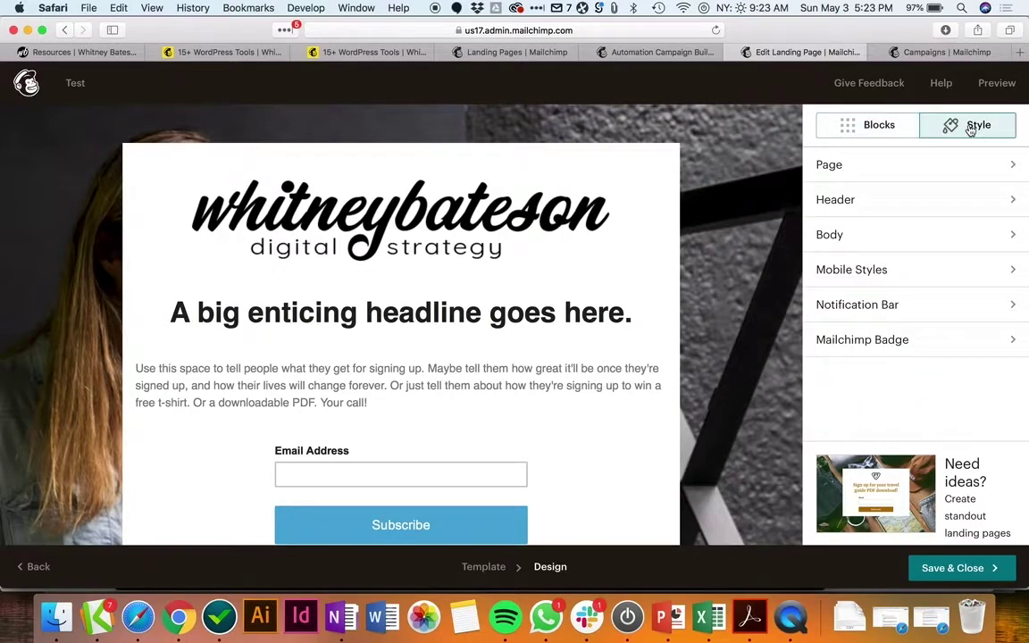
click(878, 197)
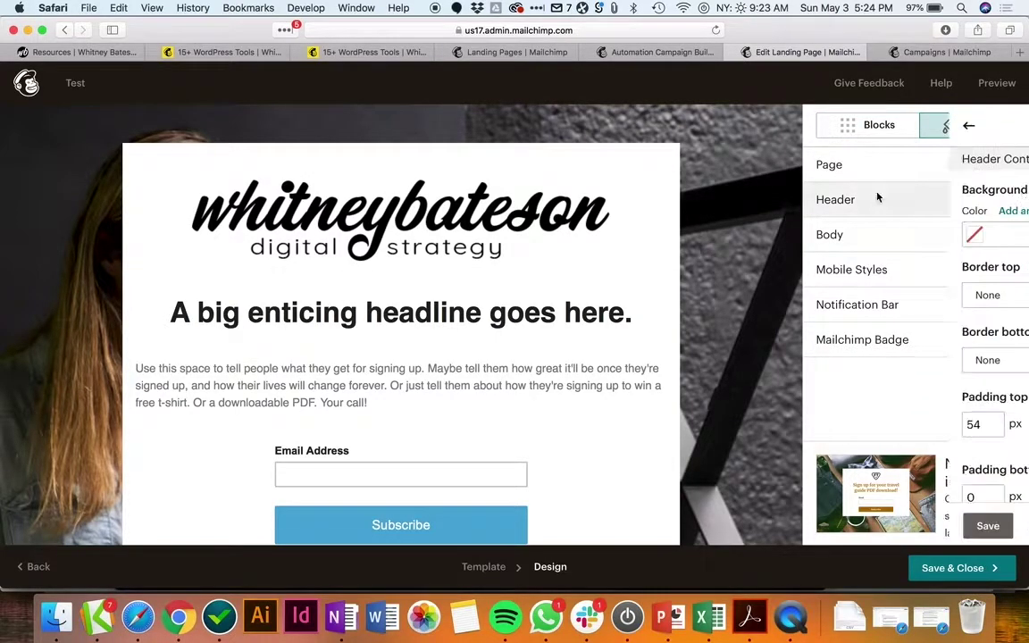
scroll(835, 322, down, 4)
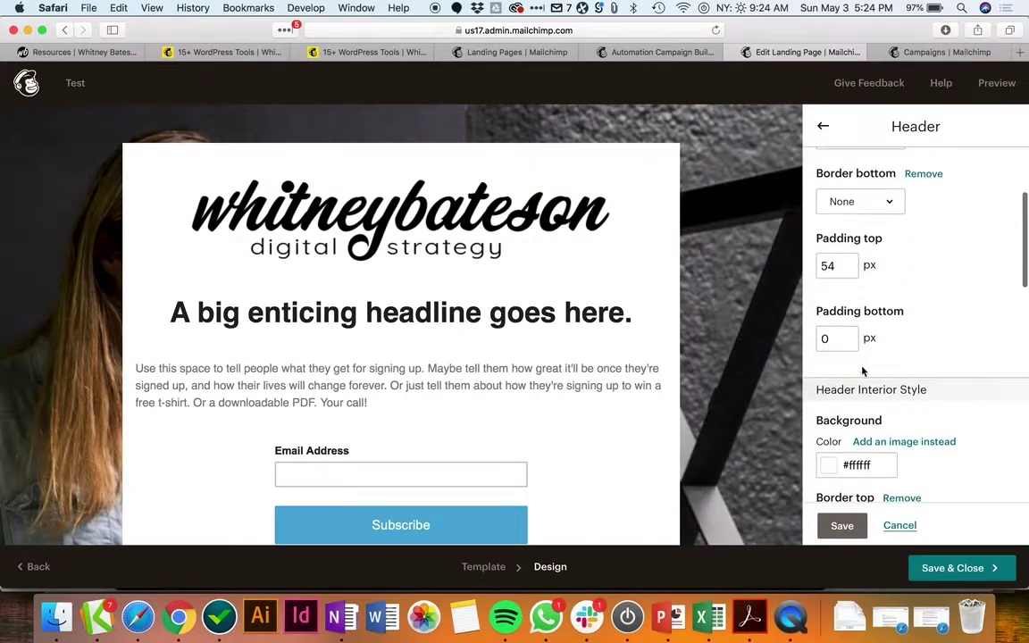
scroll(862, 371, down, 2)
click(829, 355)
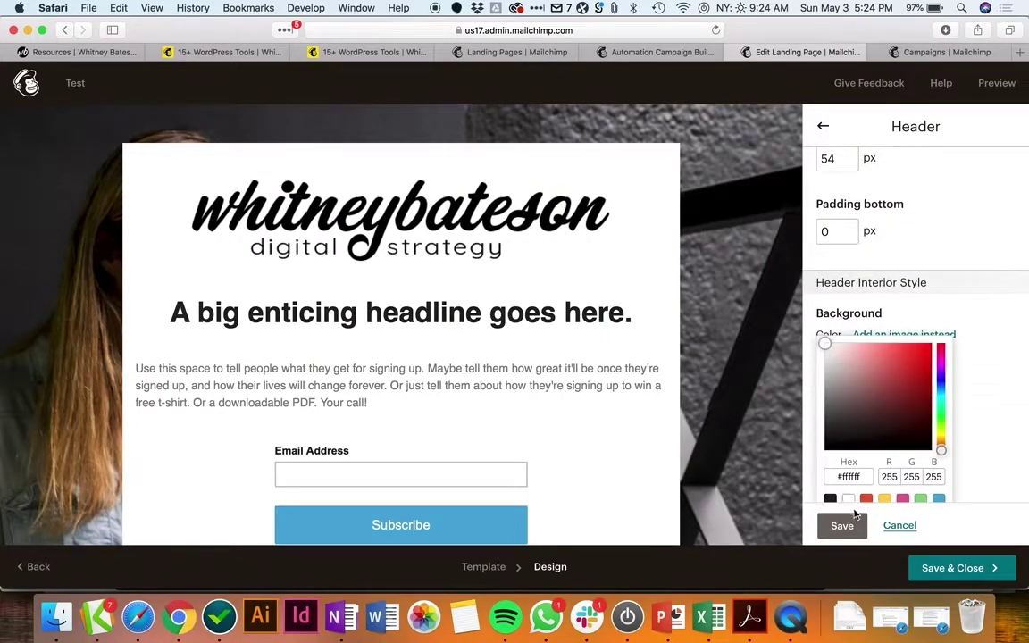
scroll(844, 500, down, 2)
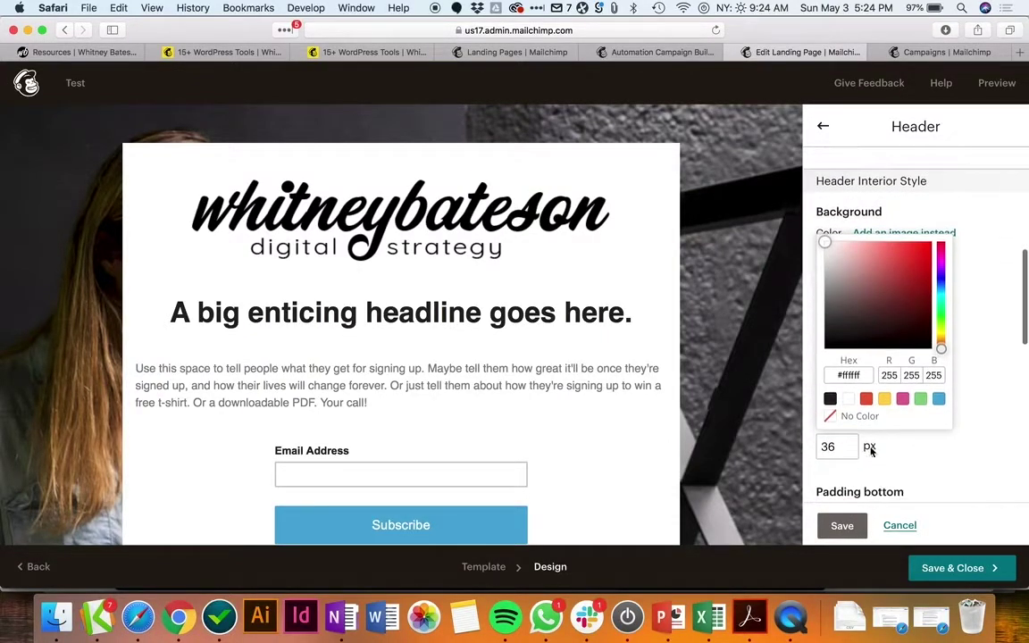
click(831, 417)
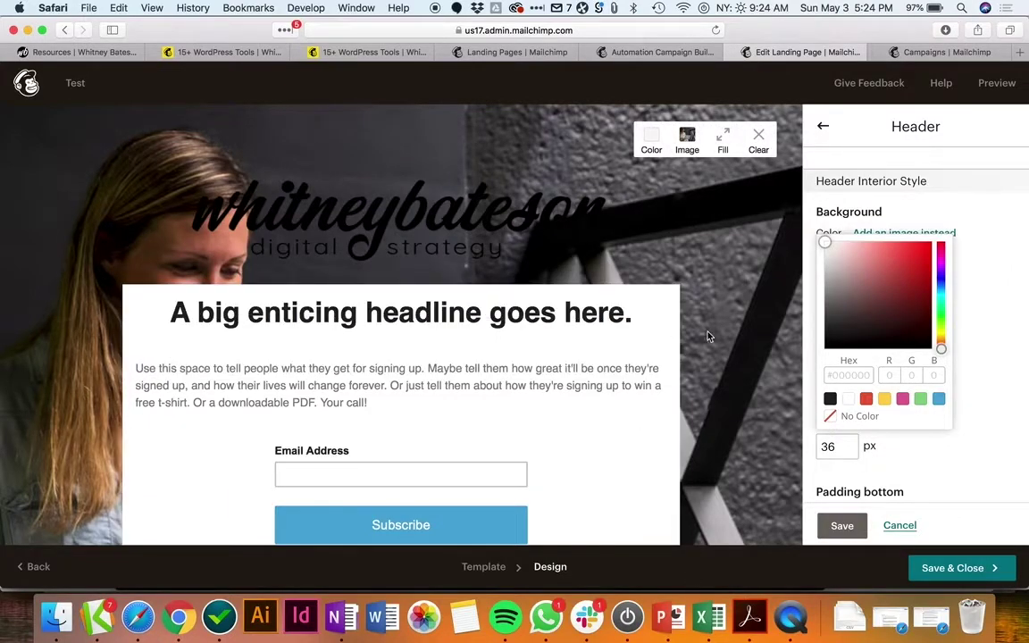
click(842, 525)
Step: Review the page design and Save & Close the landing page
scroll(700, 362, down, 2)
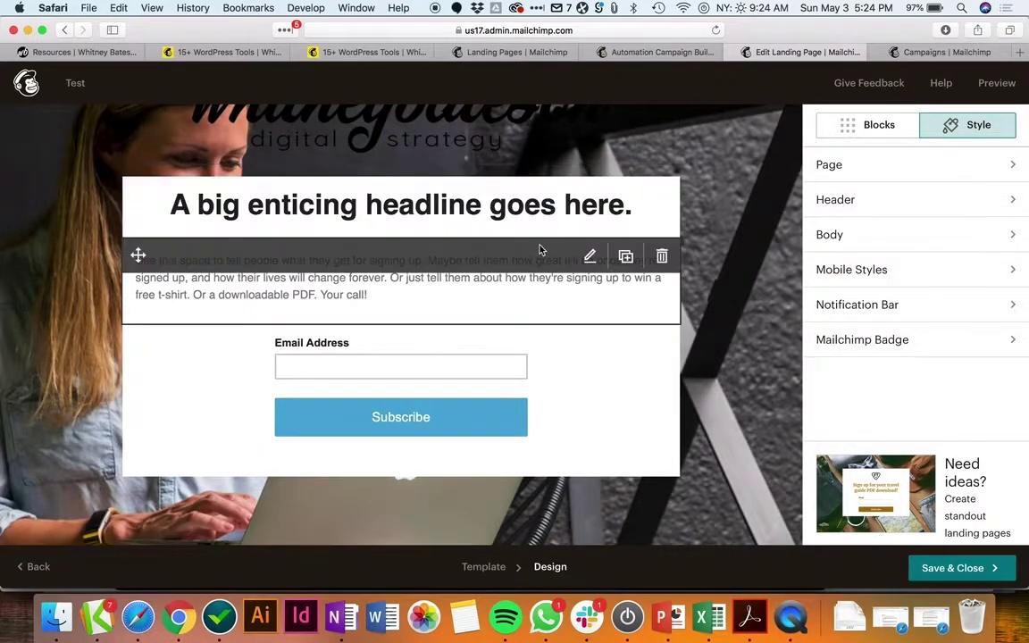
scroll(460, 350, down, 3)
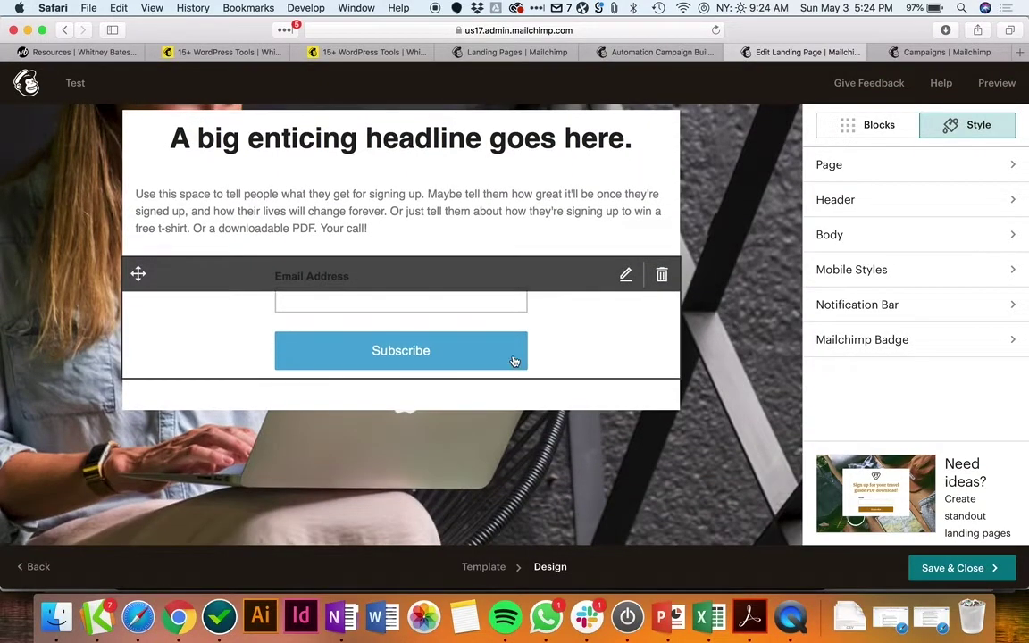
scroll(575, 185, up, 5)
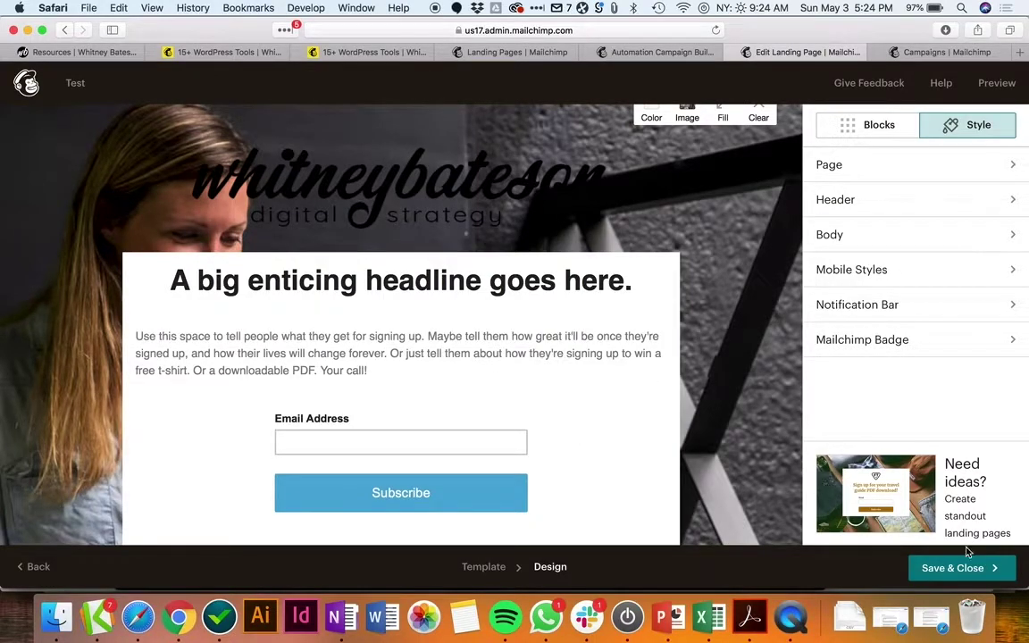
click(978, 574)
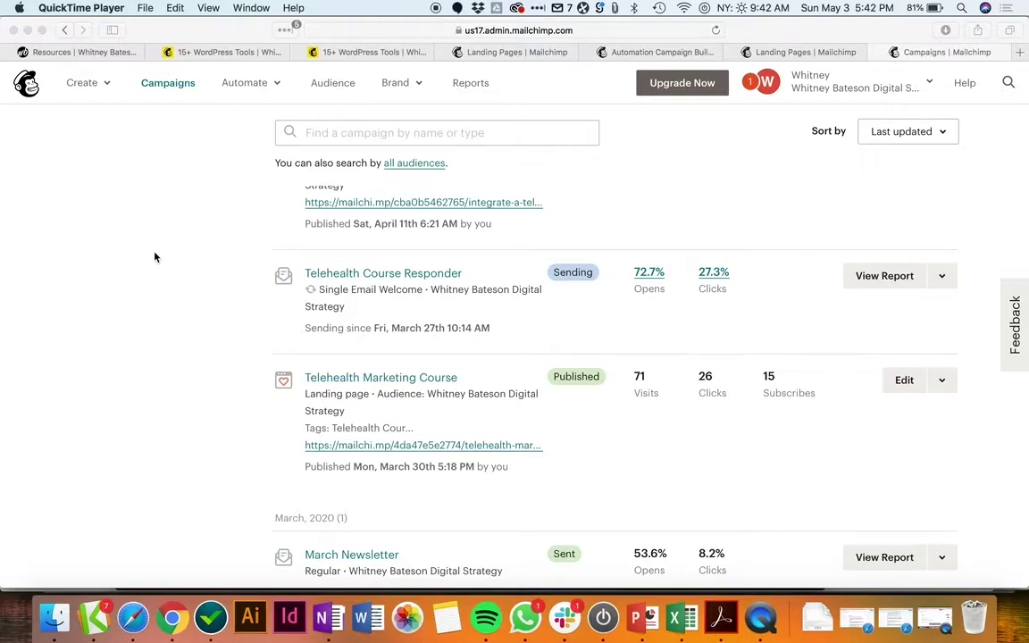
Step: Create a Welcome new subscribers email automation named 'WordPress Tools Download Welcome'
click(95, 83)
click(98, 83)
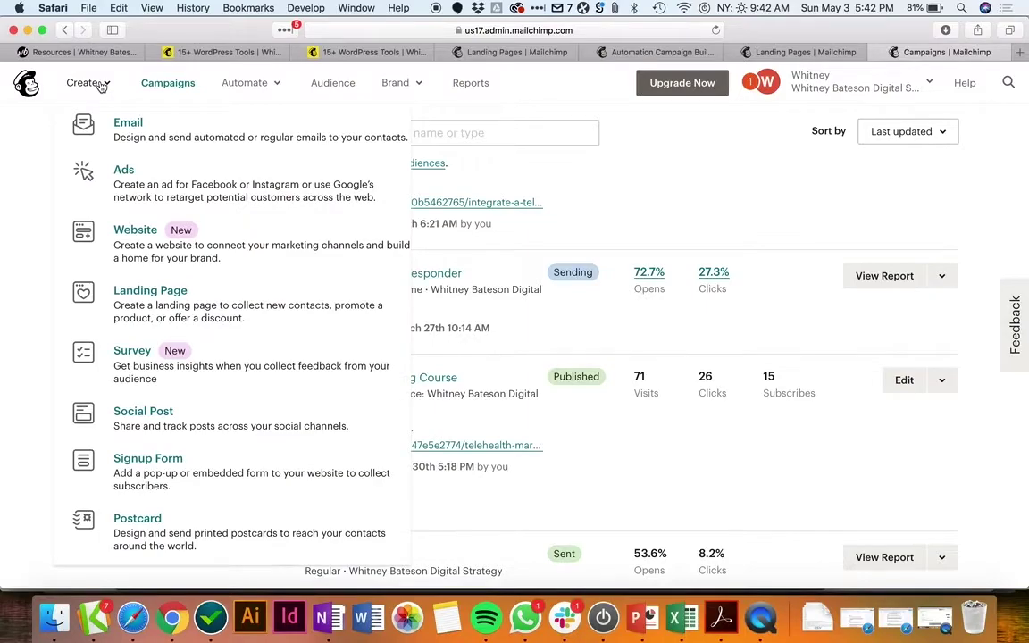
click(123, 127)
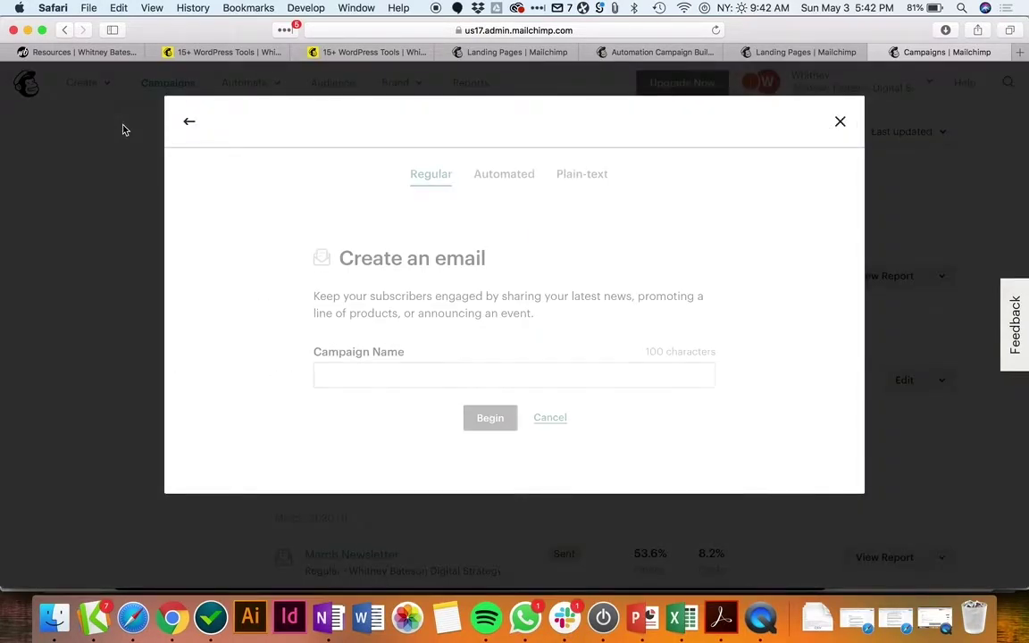
click(497, 179)
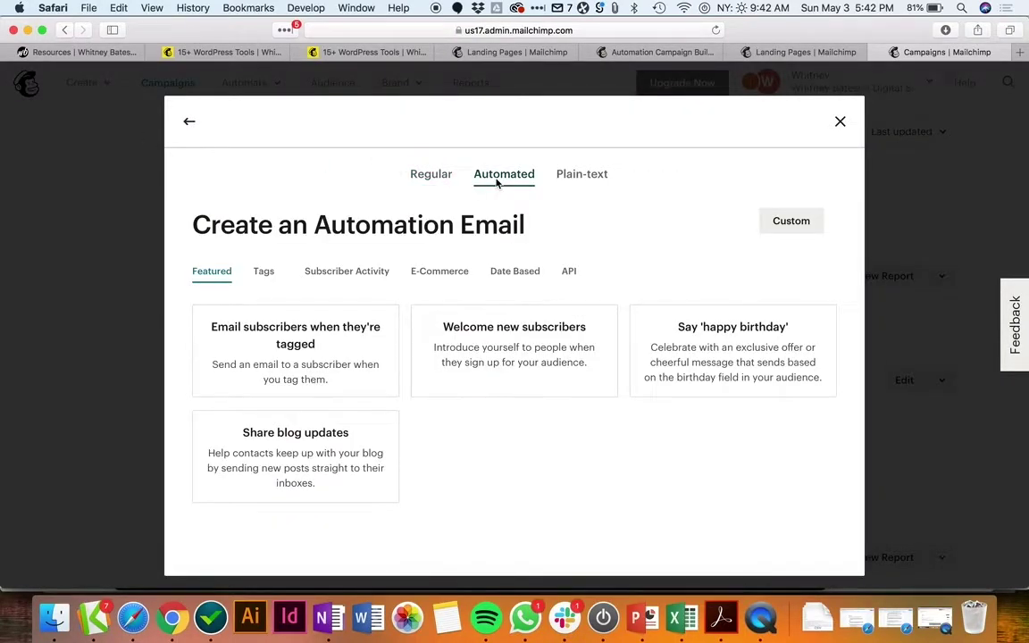
click(514, 335)
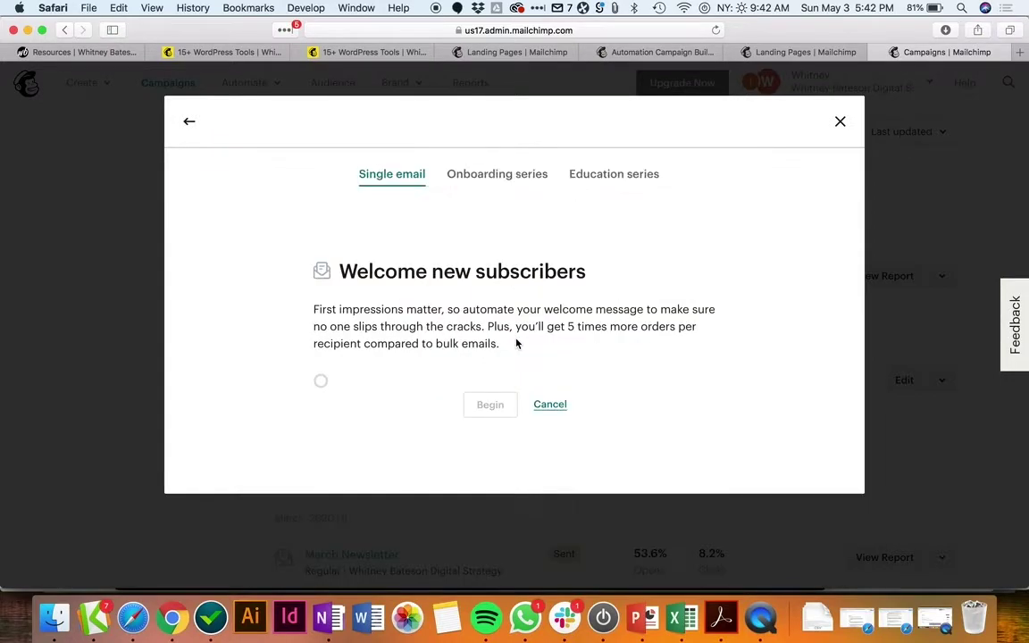
drag(471, 361, 301, 352)
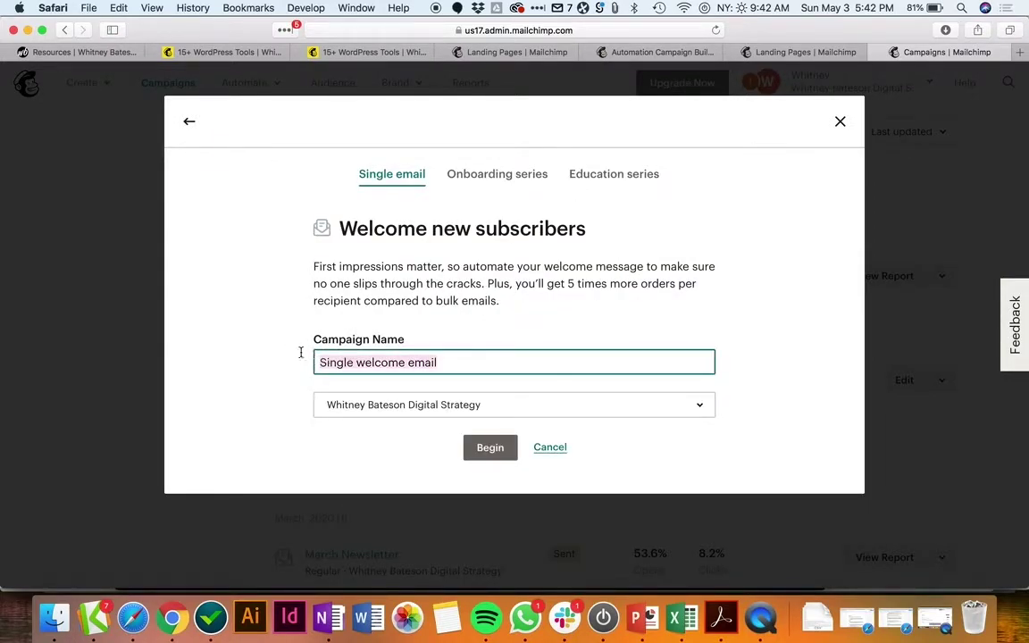
text(WordPress Tools Download Welcome)
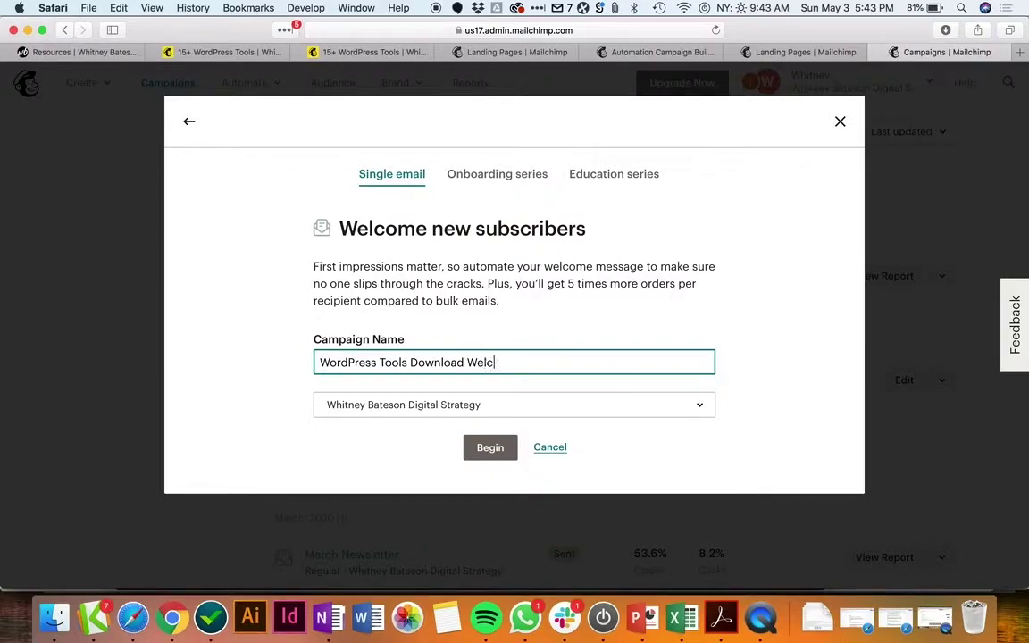
click(490, 448)
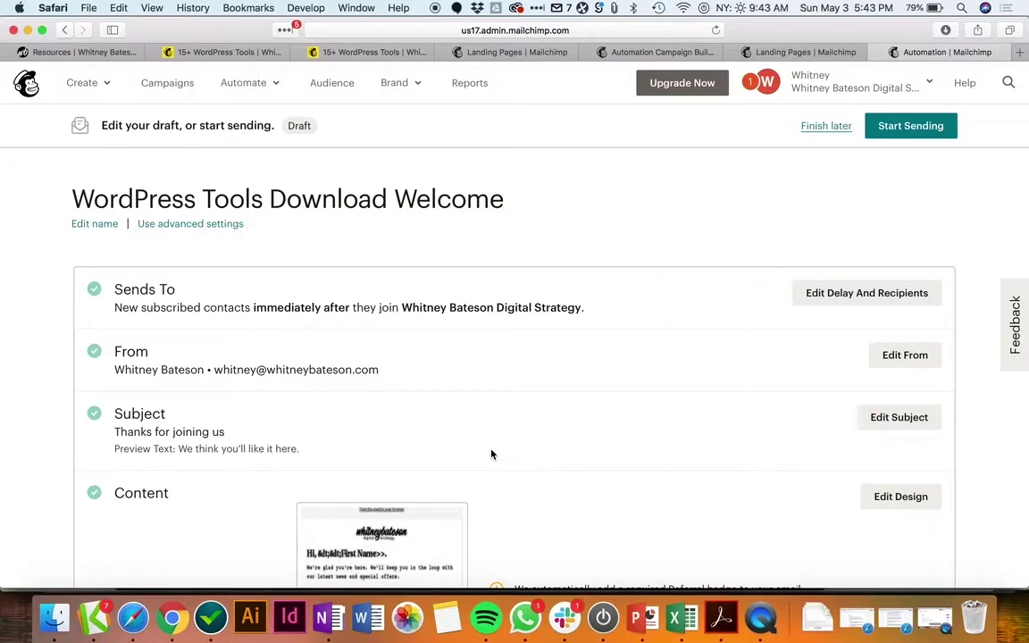
Step: Choose Use advanced settings for the welcome automation and confirm the switch
scroll(477, 408, down, 2)
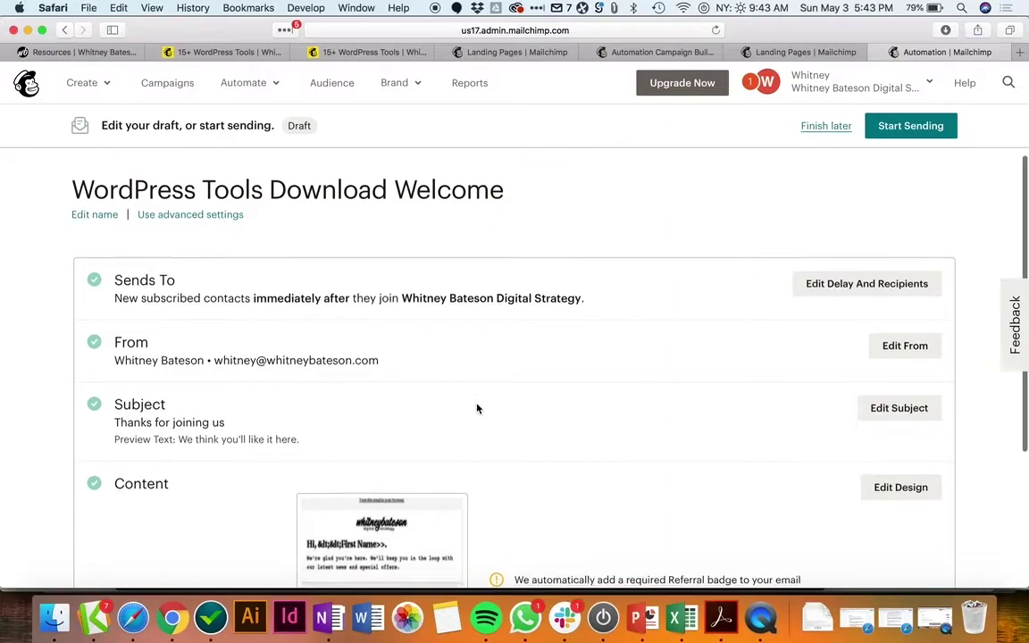
scroll(477, 408, up, 1)
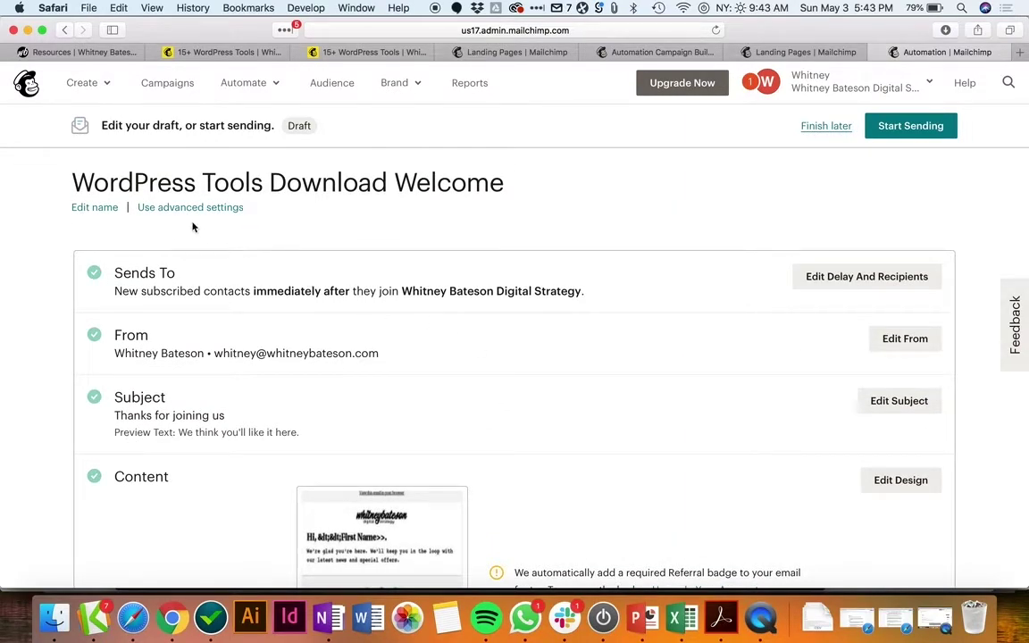
click(168, 207)
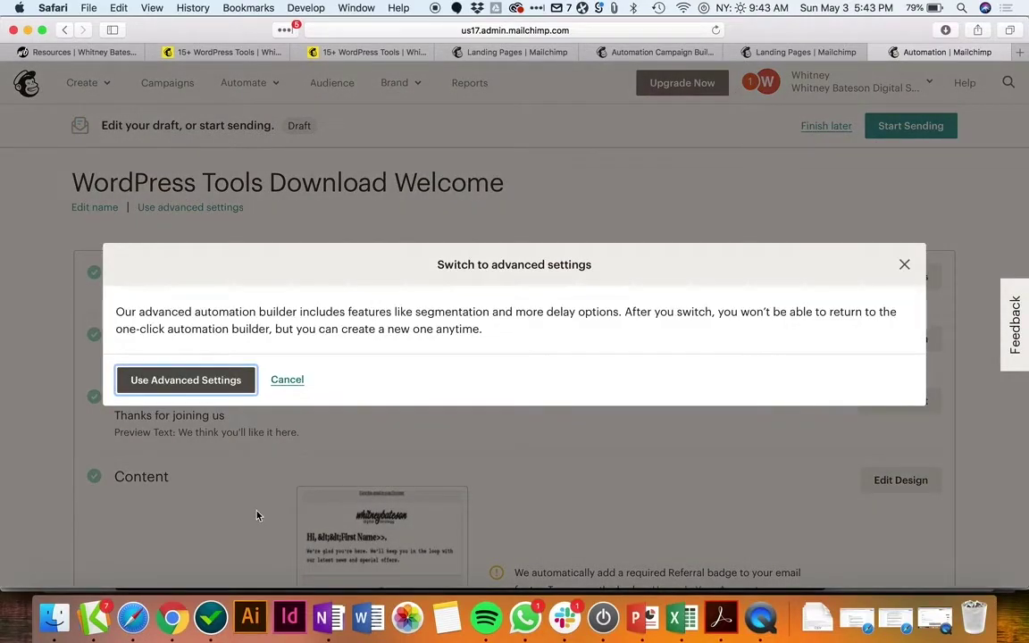
click(179, 385)
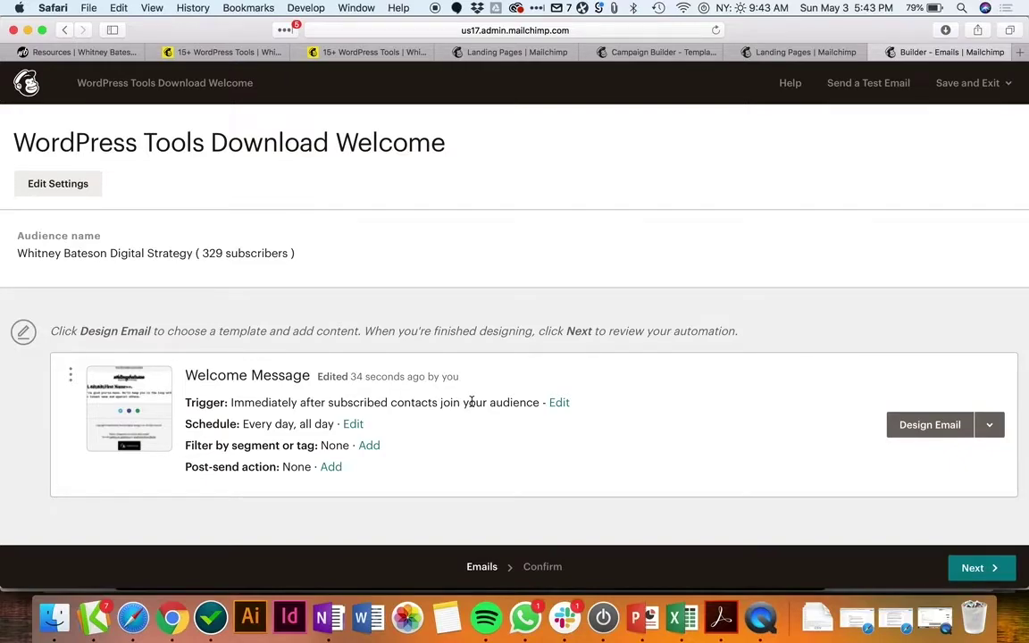
Step: Filter recipients to contacts whose Landing Page Activity is signed up on WordPress Tools Download
click(369, 446)
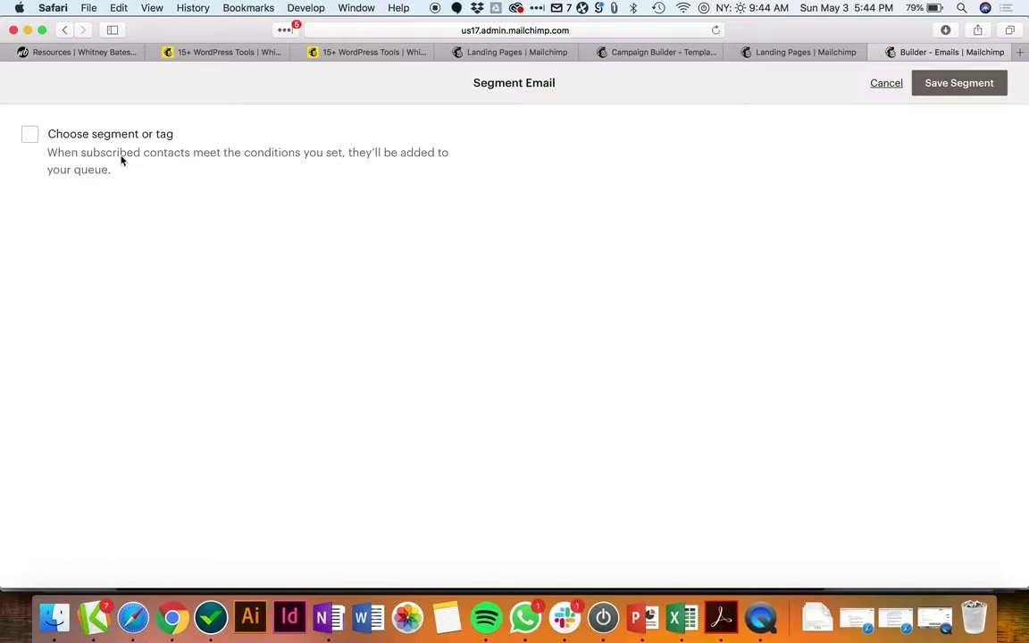
click(30, 134)
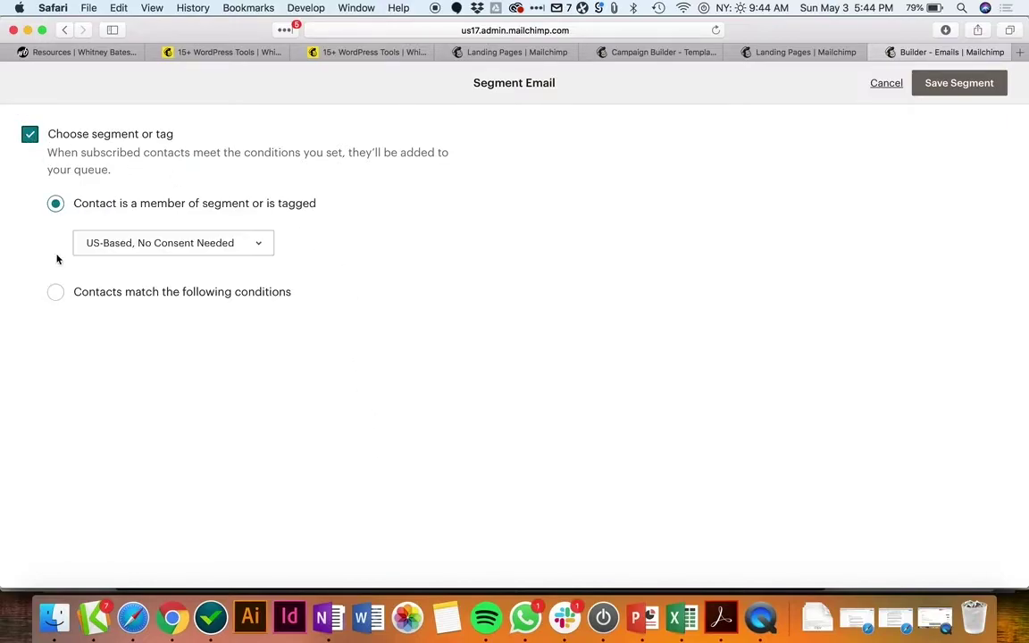
click(56, 294)
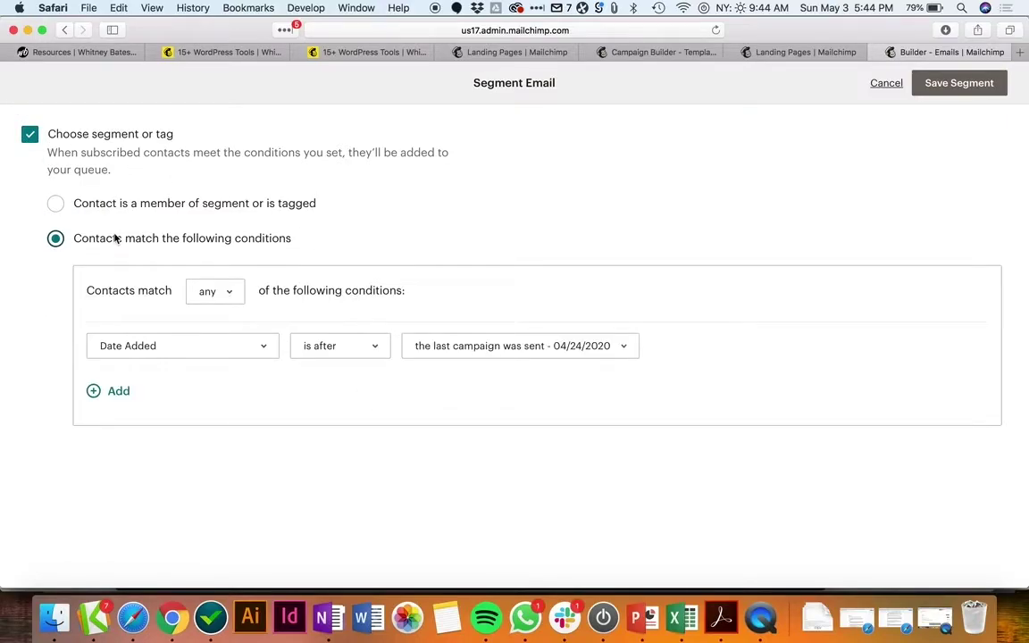
click(259, 350)
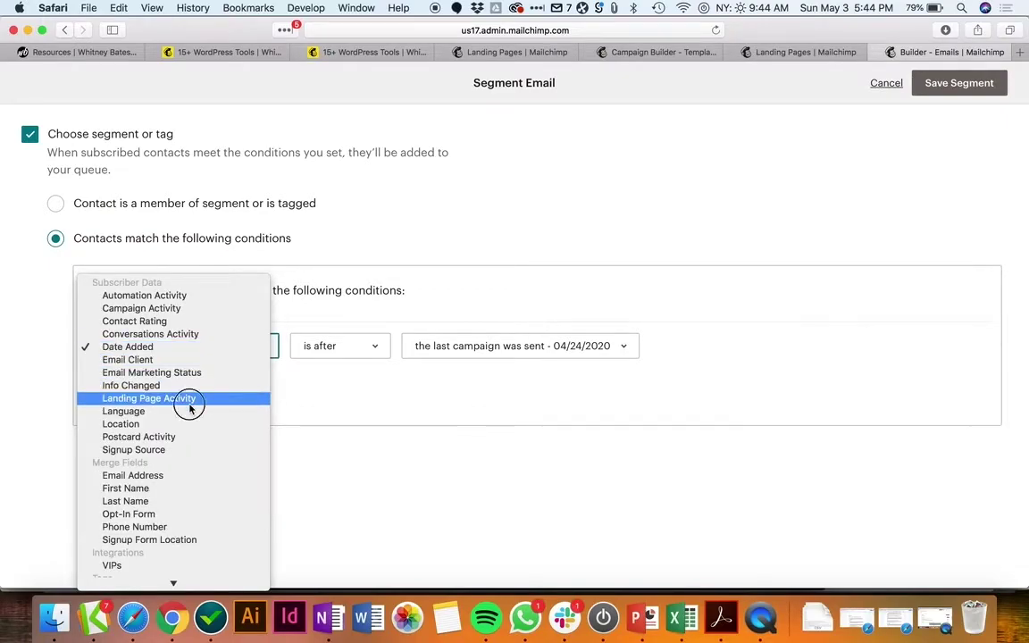
click(189, 398)
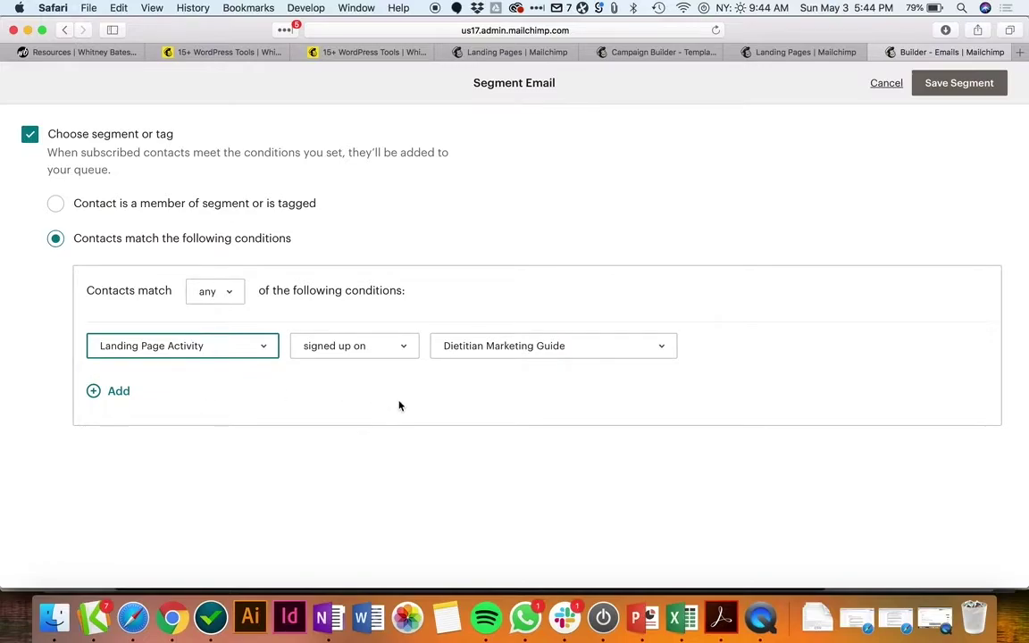
click(507, 349)
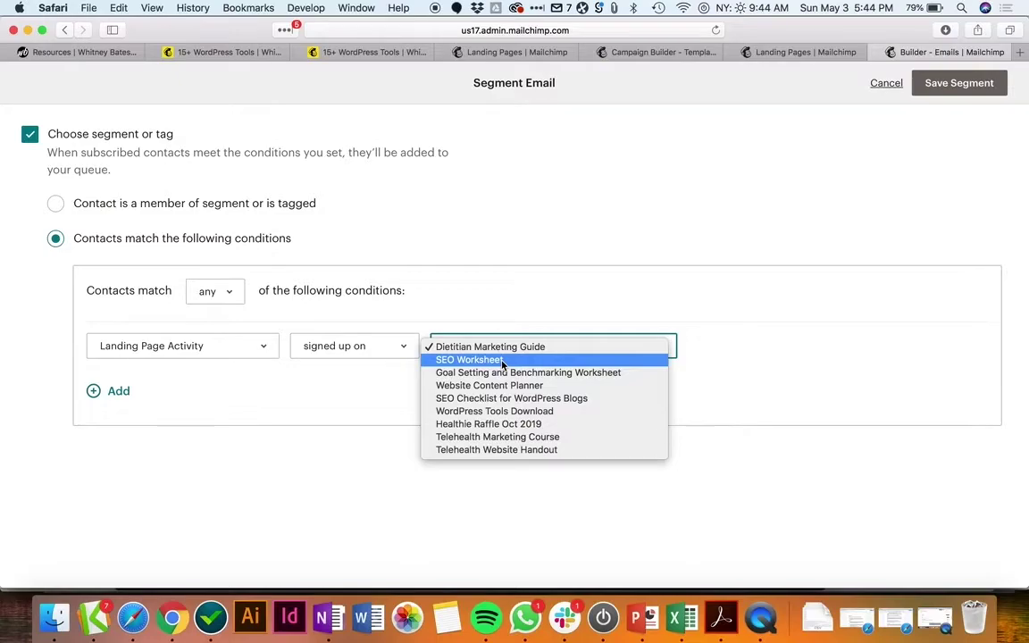
click(476, 413)
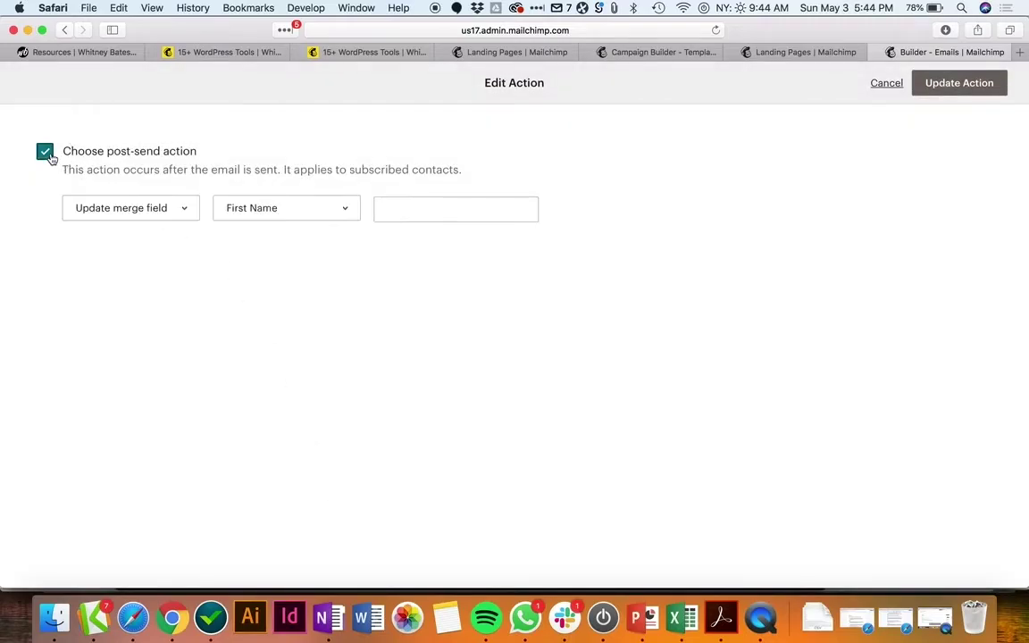
Step: Add a post-send action that tags recipients with the Subscriber tag, and save it
click(168, 210)
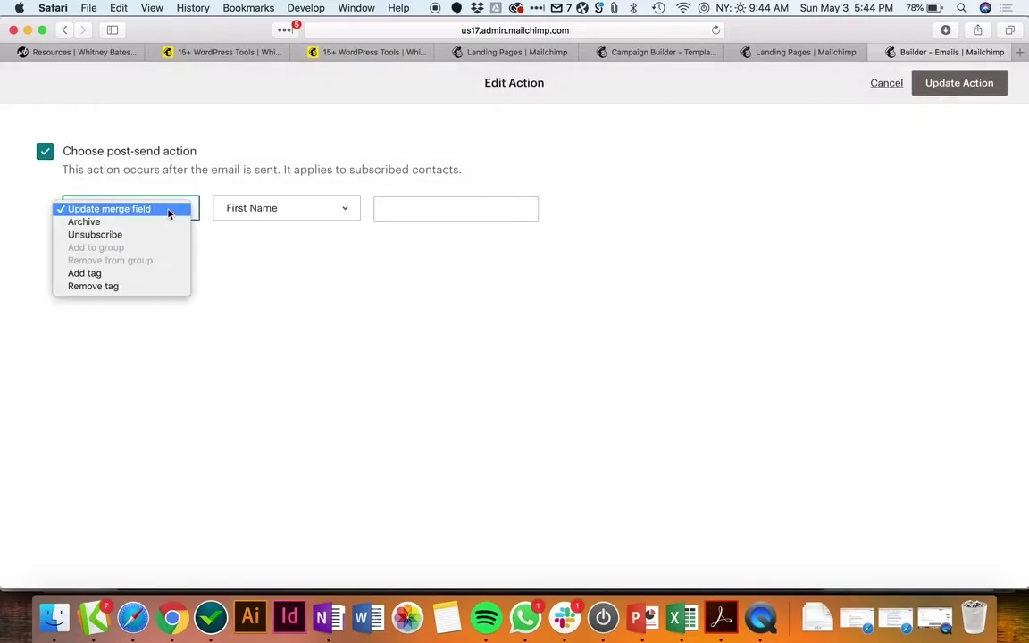
click(128, 273)
click(332, 213)
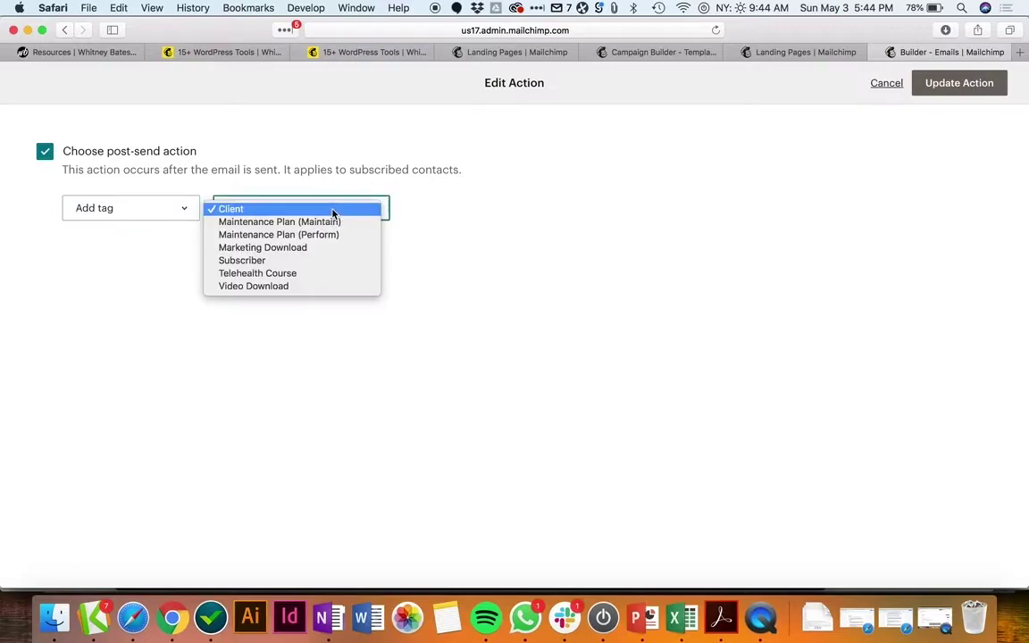
click(303, 260)
click(988, 86)
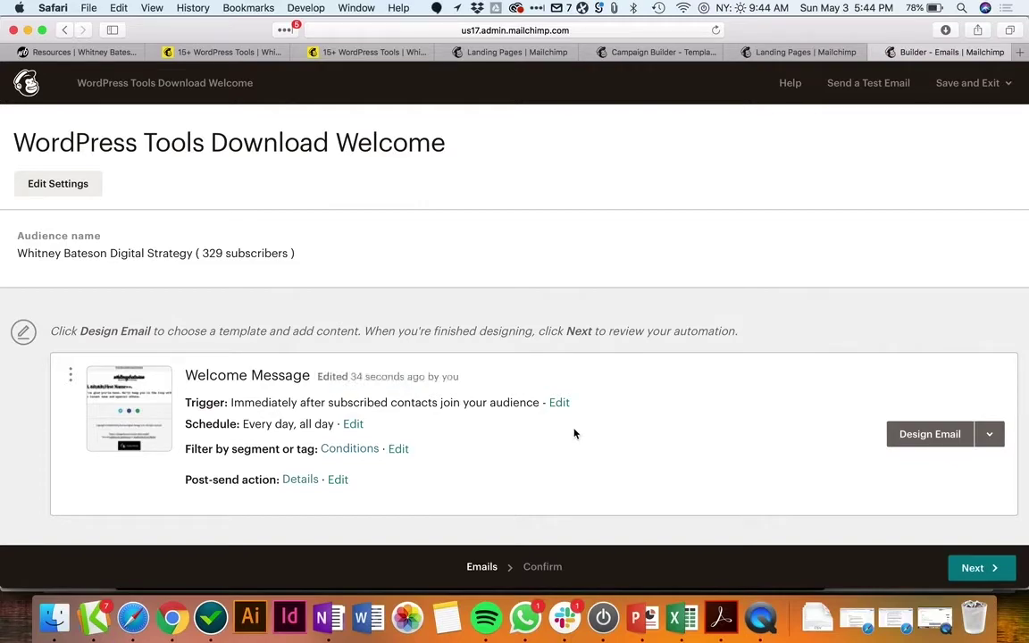
Step: Rename the welcome email to 'WordPress Tools Welcome'
click(933, 442)
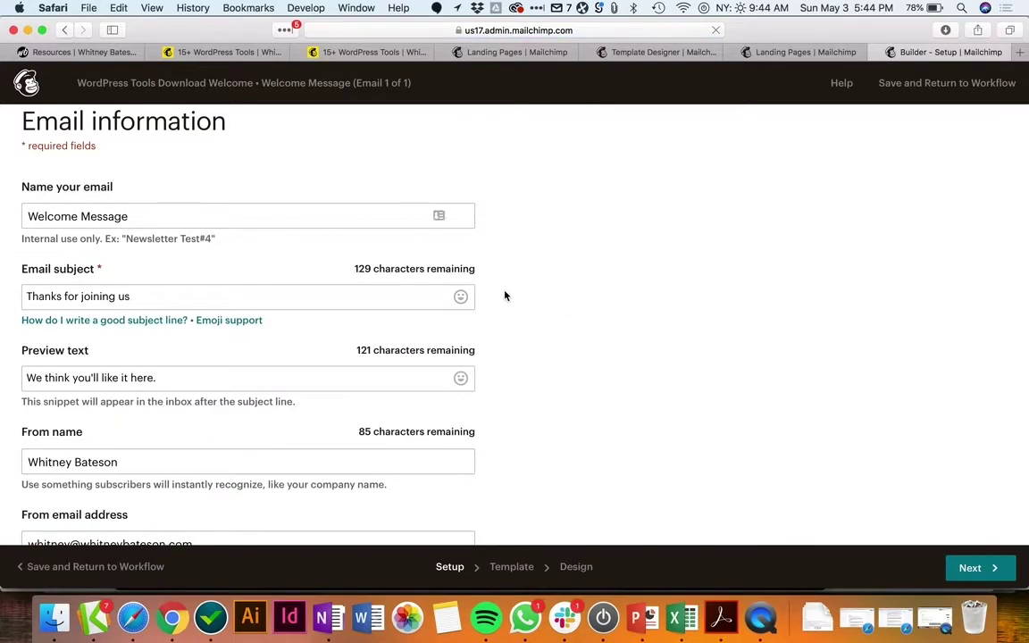
drag(138, 216, 5, 204)
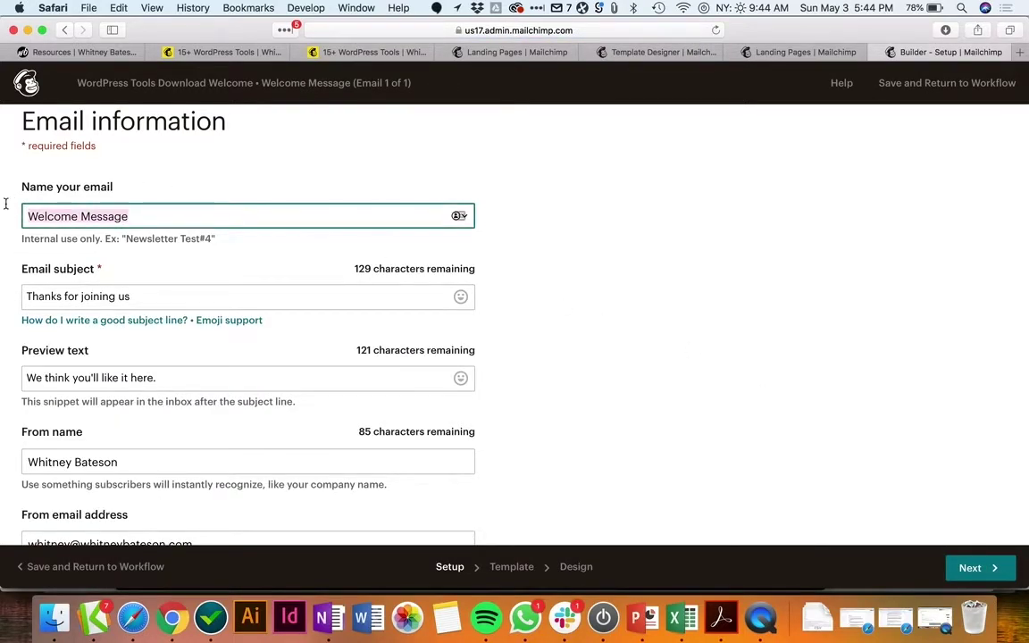
text(WordPre)
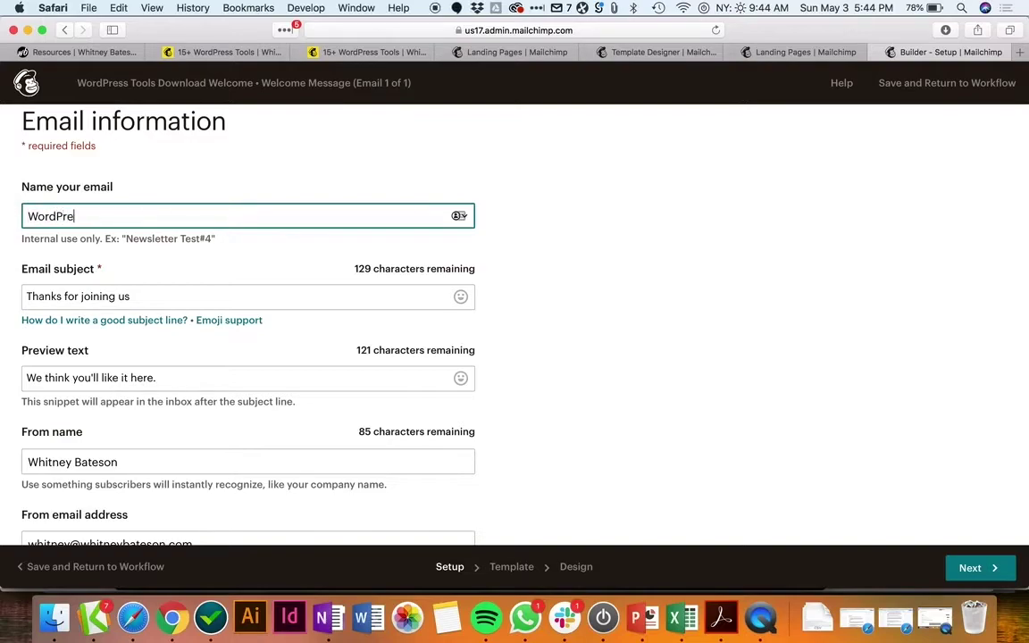
text(ss Tools Welcome)
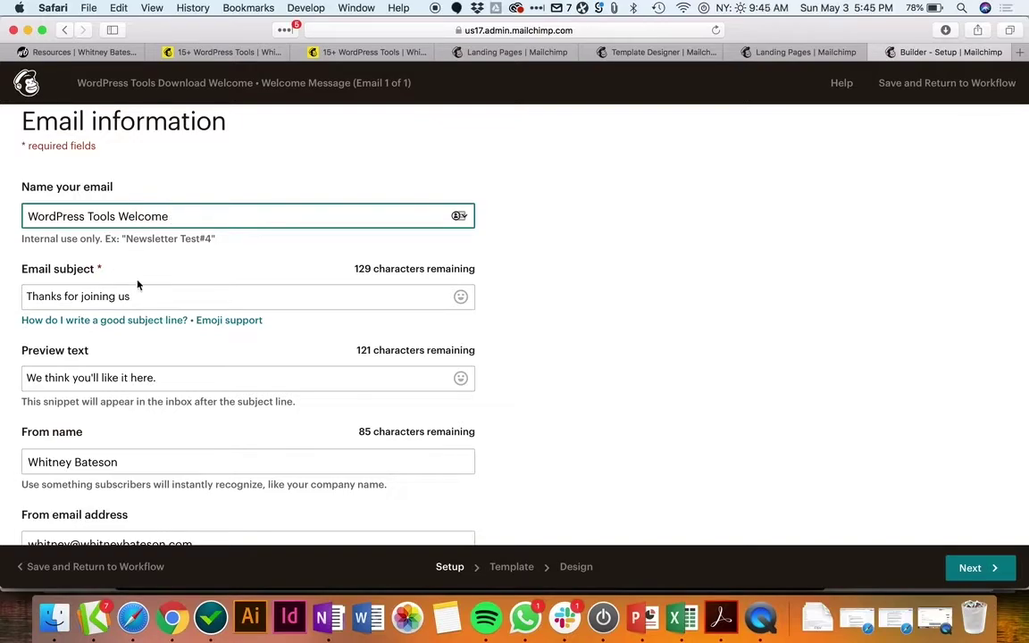
Step: Continue to the email's template selection step
scroll(98, 268, down, 3)
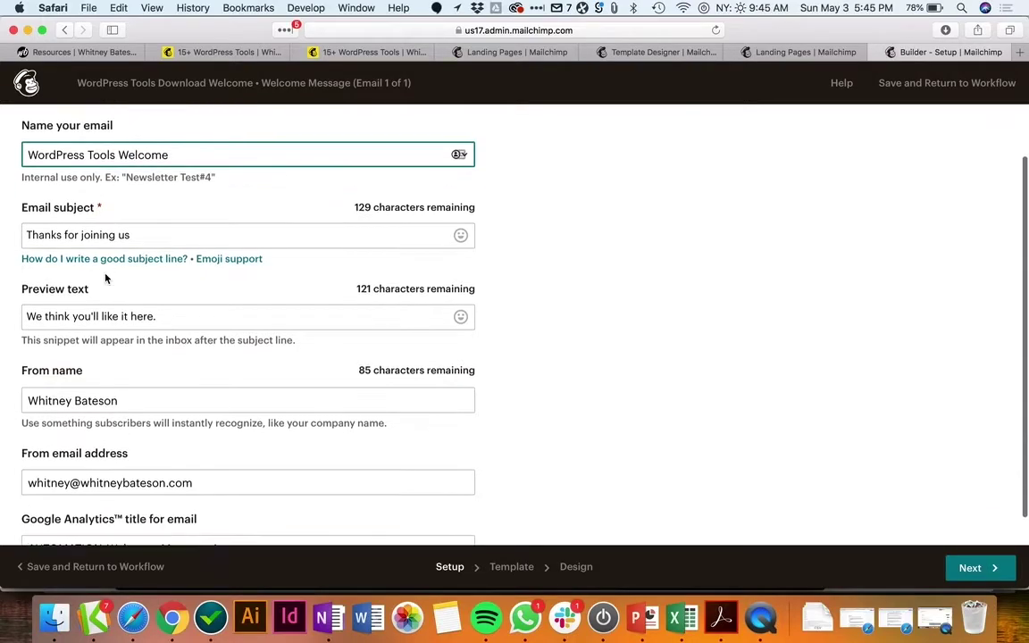
scroll(111, 295, down, 1)
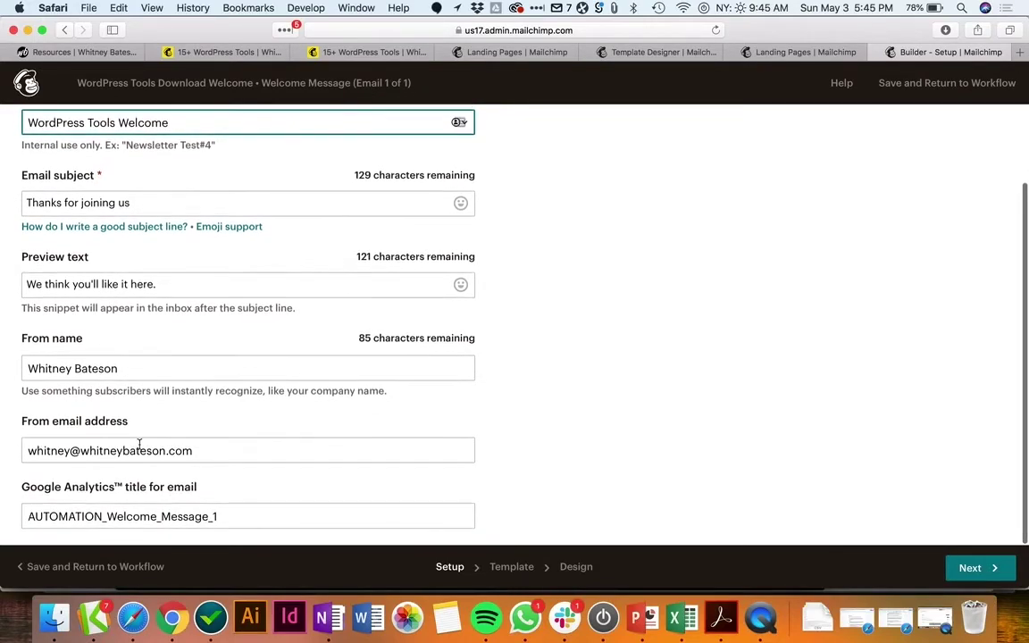
click(974, 568)
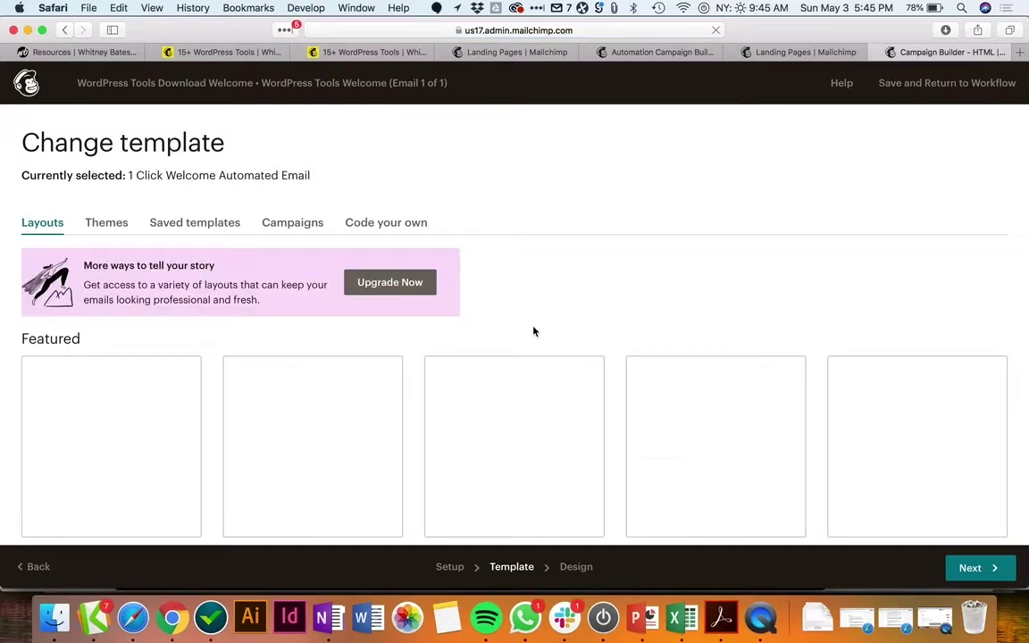
Step: Apply the Simple Text layout as the welcome email's new template
scroll(547, 301, down, 3)
scroll(547, 301, down, 8)
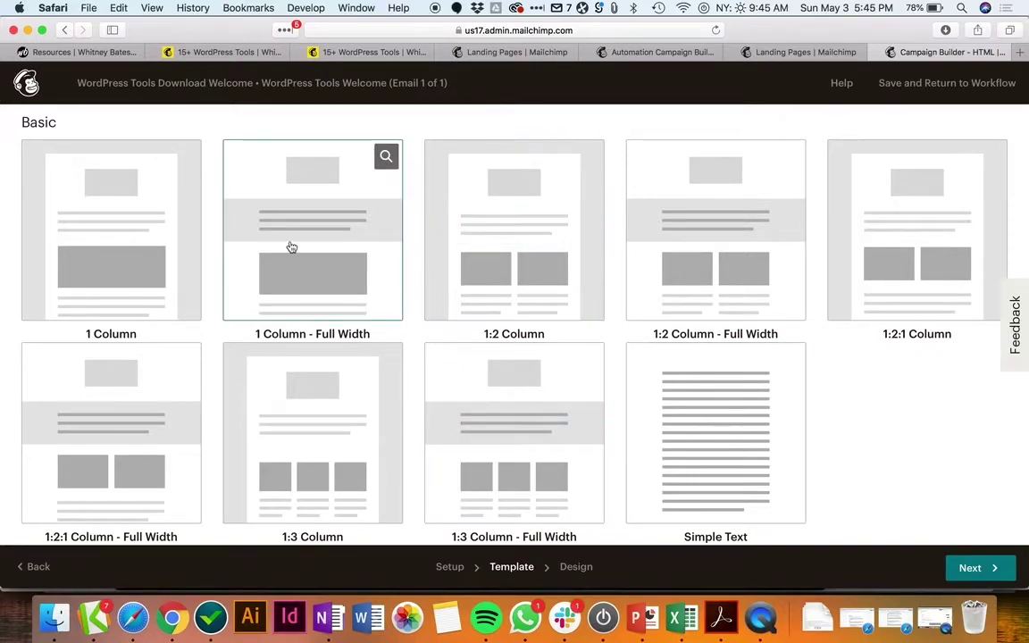
click(730, 417)
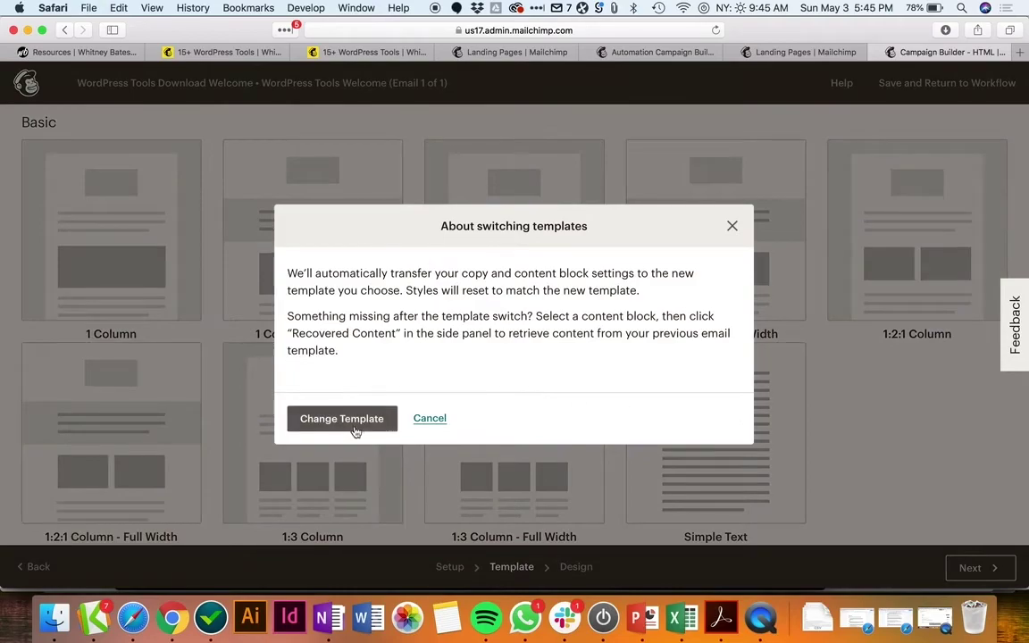
click(355, 426)
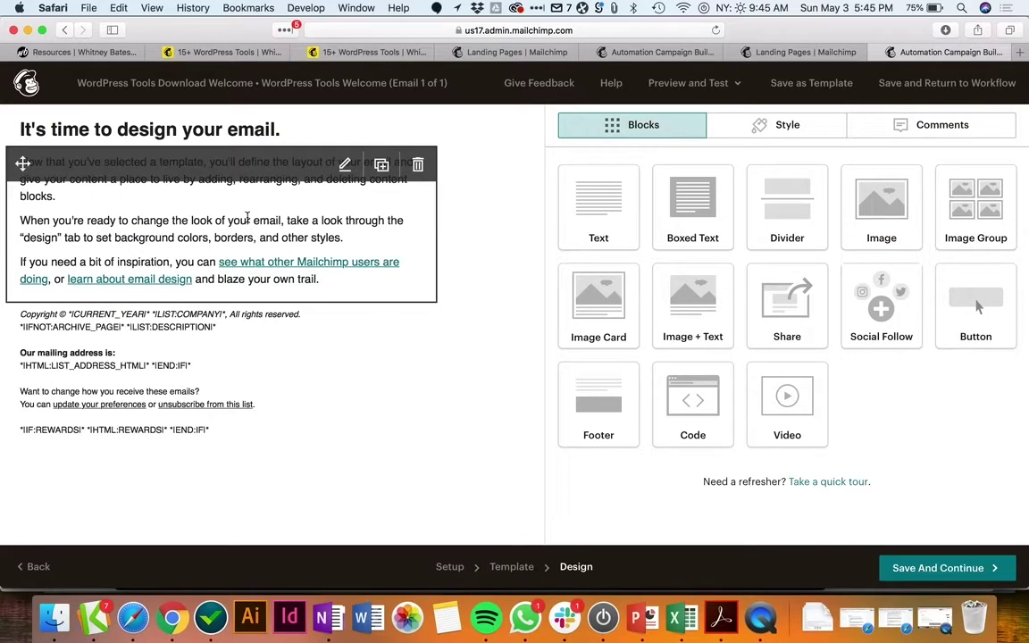
Step: Preview the intro text block unchanged, then add a Buy Now button block beneath it
click(247, 219)
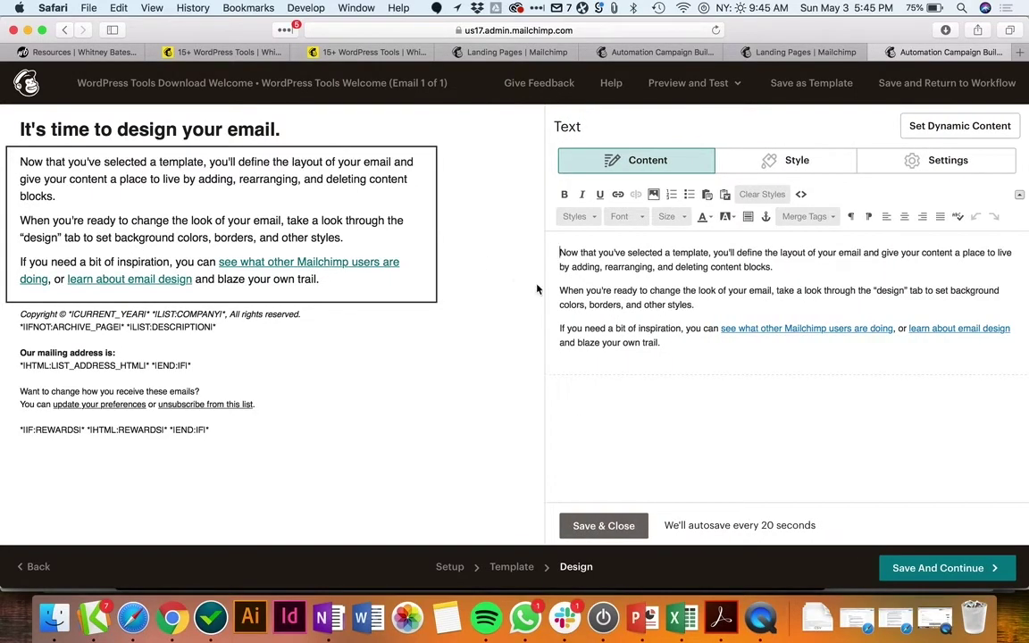
drag(560, 253, 710, 253)
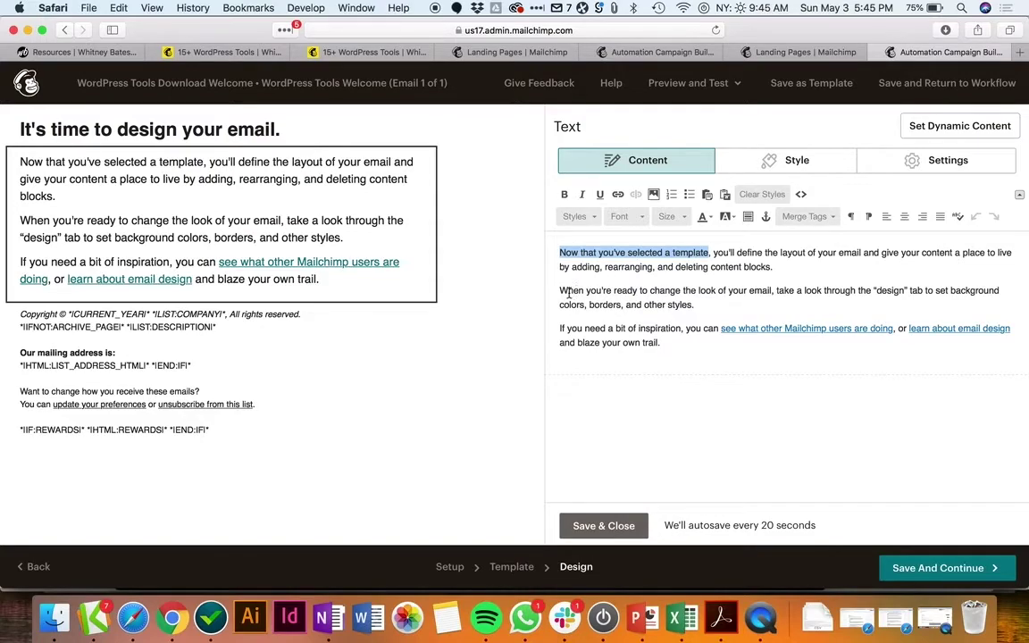
click(611, 520)
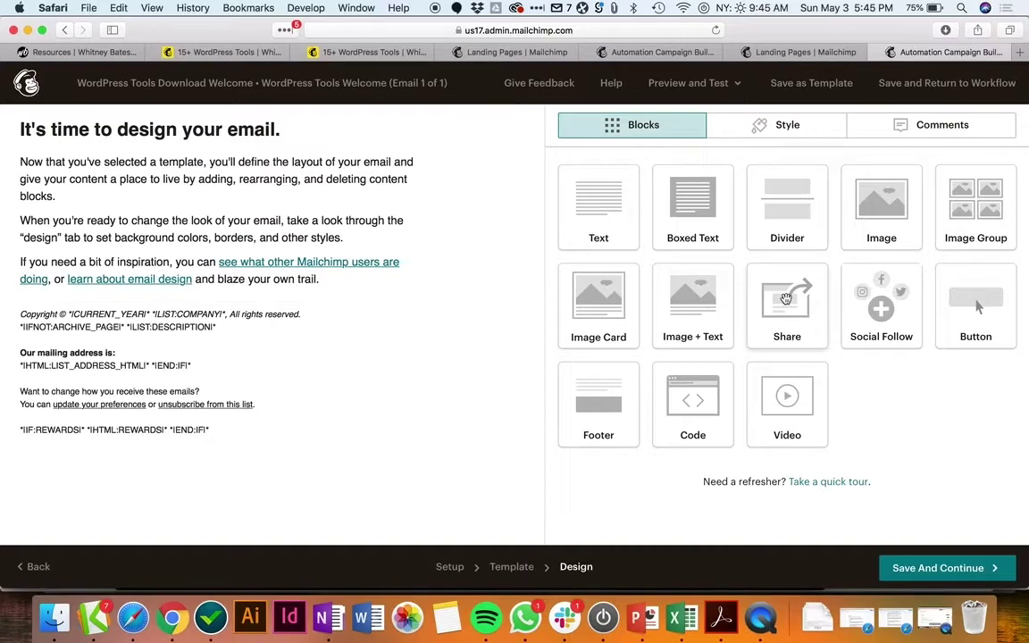
drag(946, 298, 336, 291)
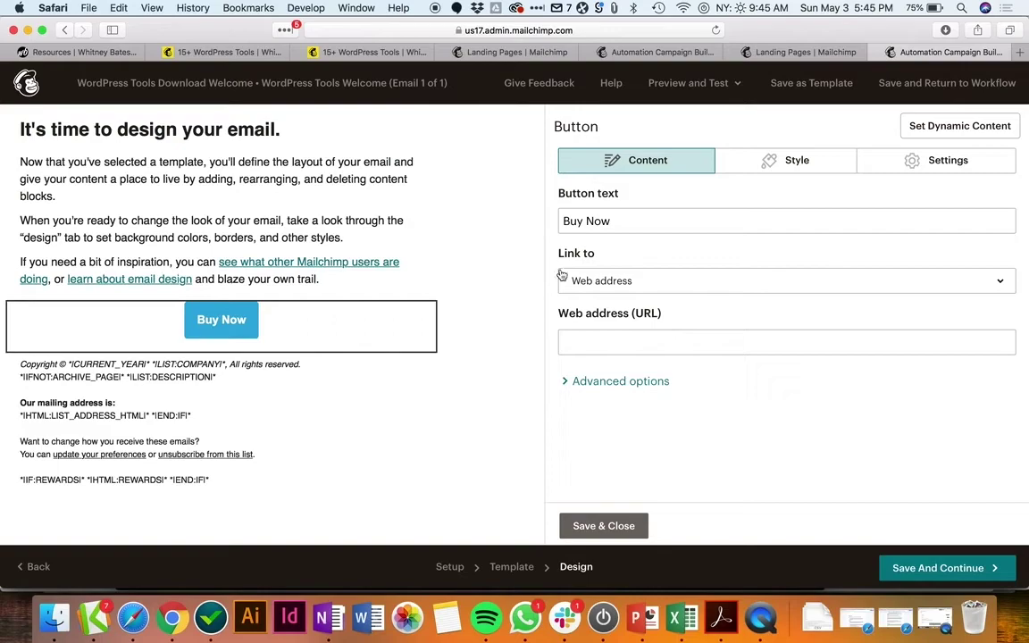
Step: Link the Buy Now button to the 15+ Tips and Tools for WordPress Websites PDF, uploaded from Finder
click(622, 284)
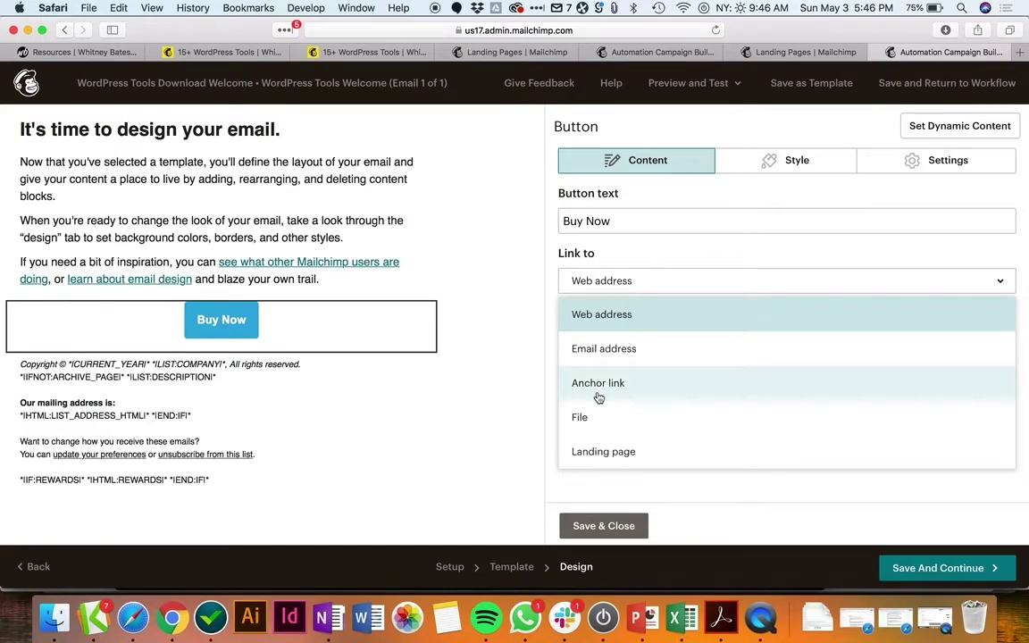
click(583, 419)
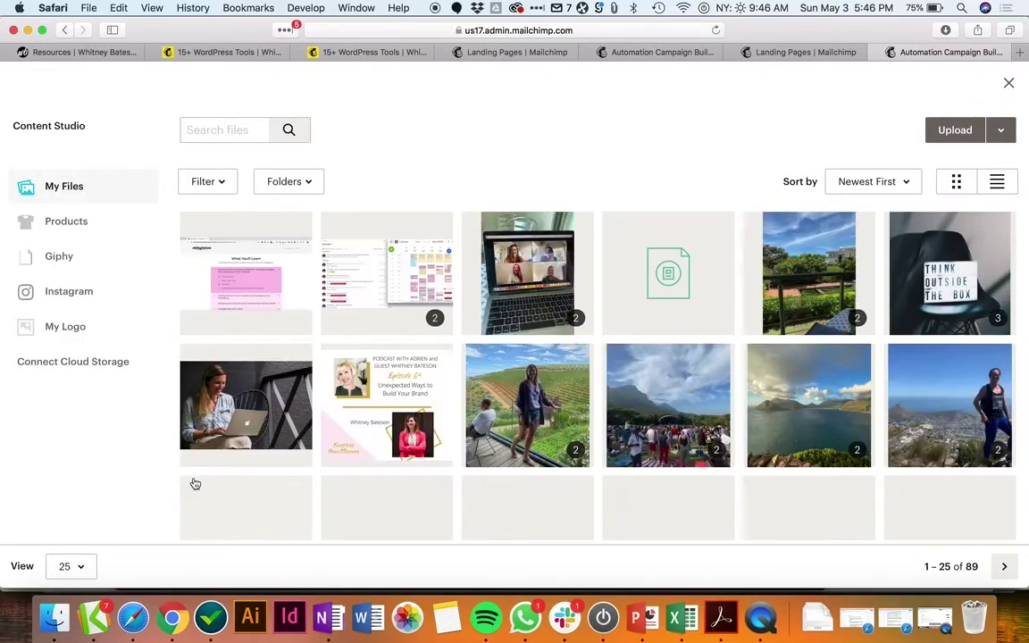
click(54, 617)
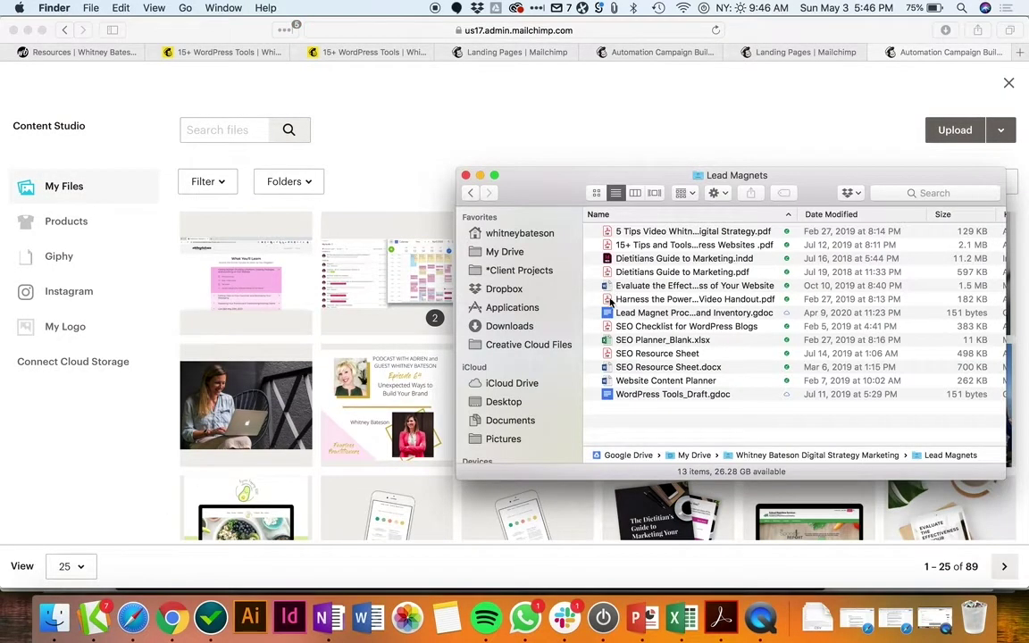
drag(637, 250, 302, 346)
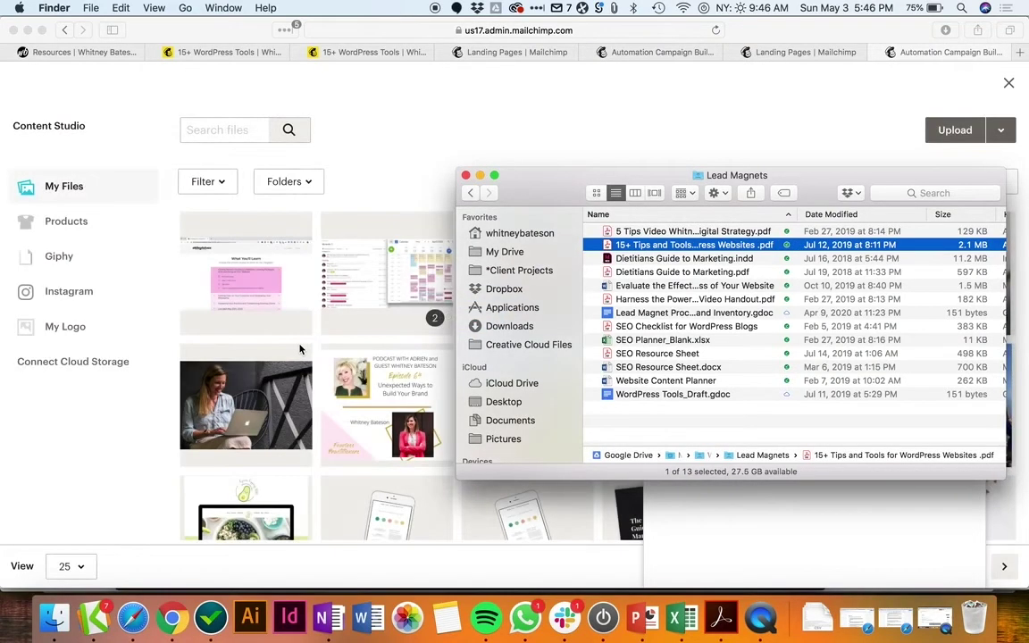
click(381, 181)
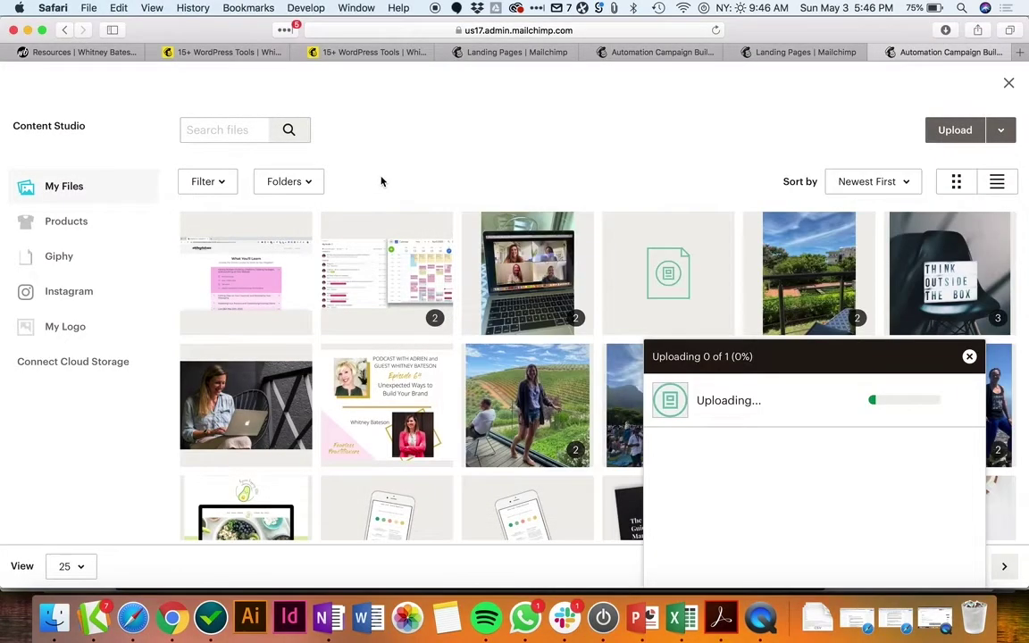
click(668, 256)
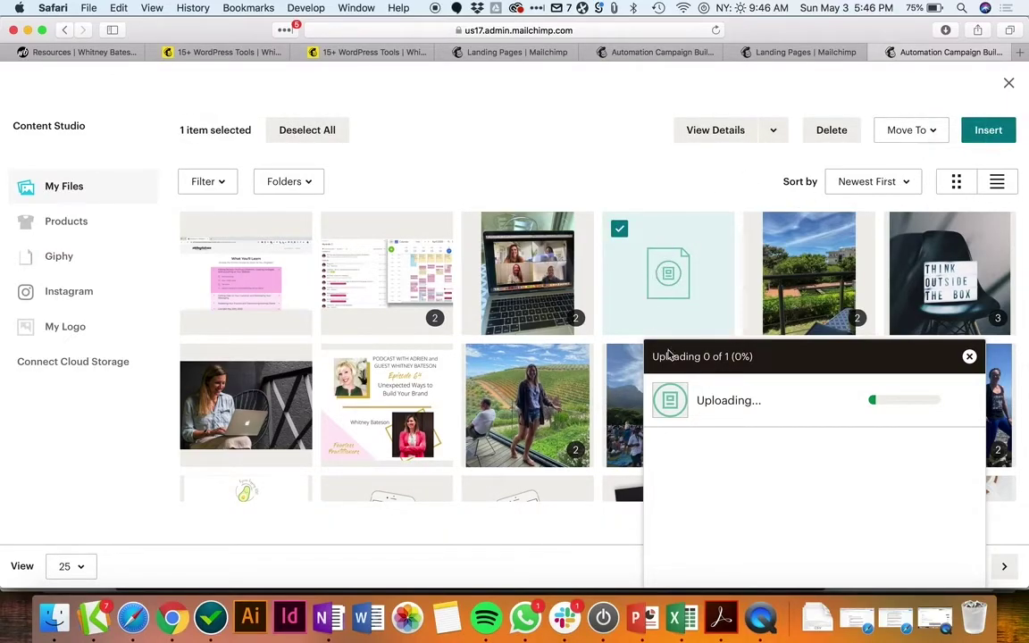
click(991, 134)
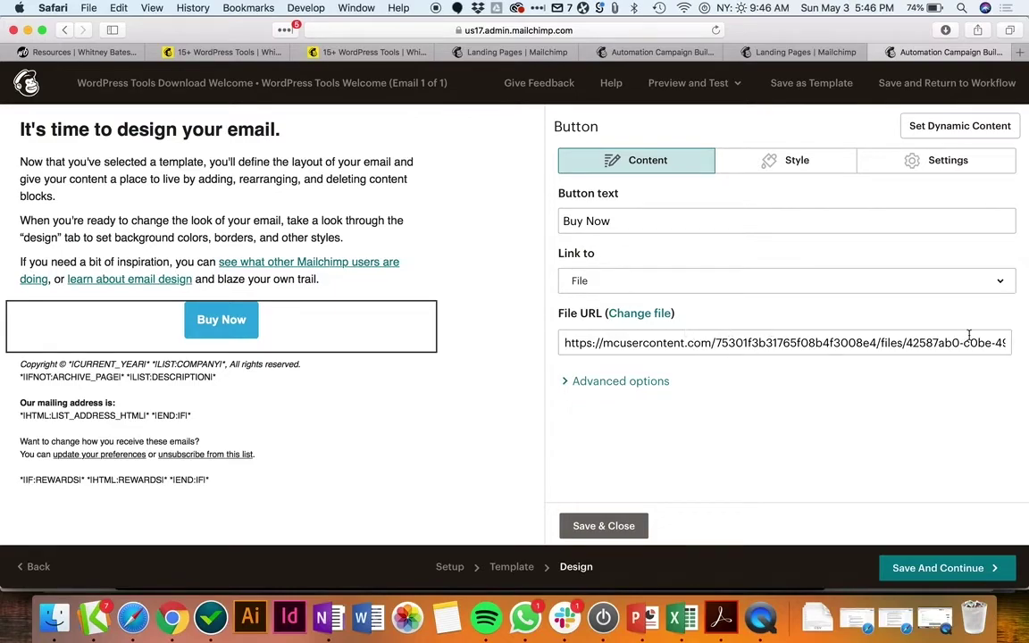
Step: Save the button and select the words 'you've selected' in the intro text
click(591, 525)
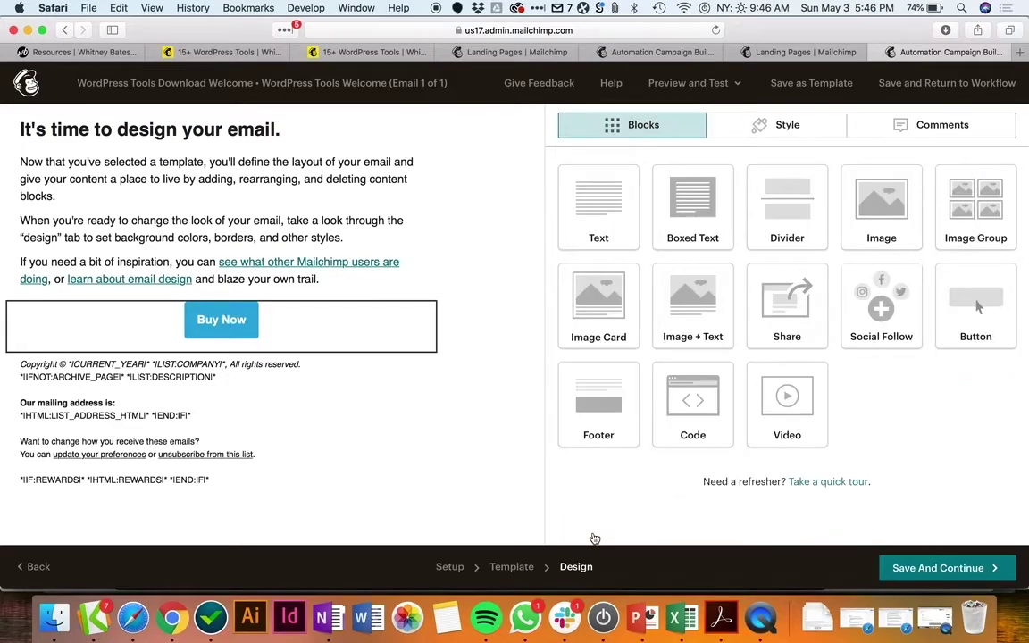
mouse_move(434, 371)
mouse_move(224, 332)
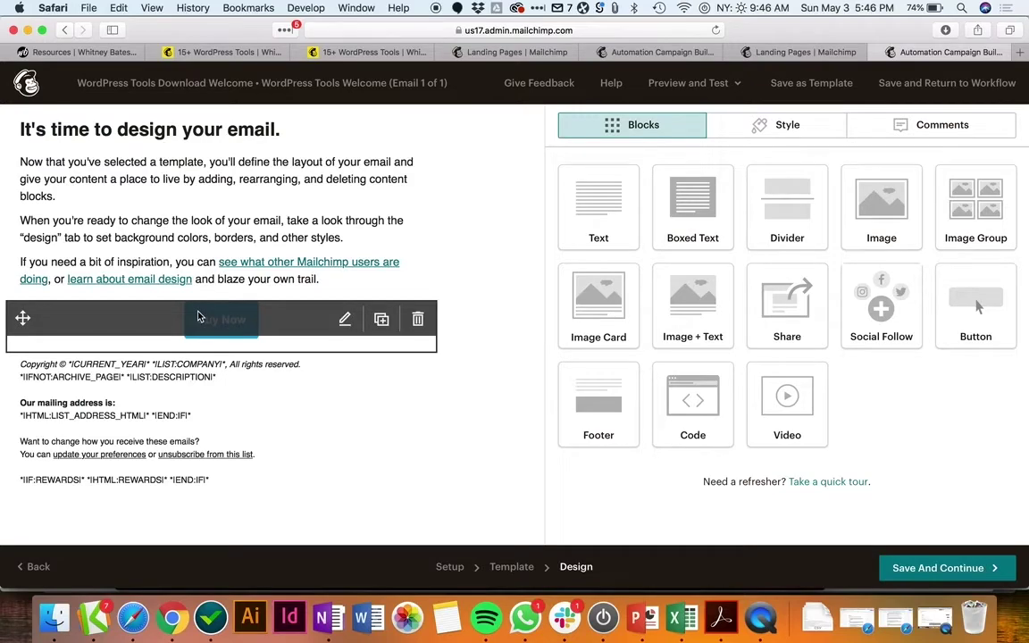
click(200, 188)
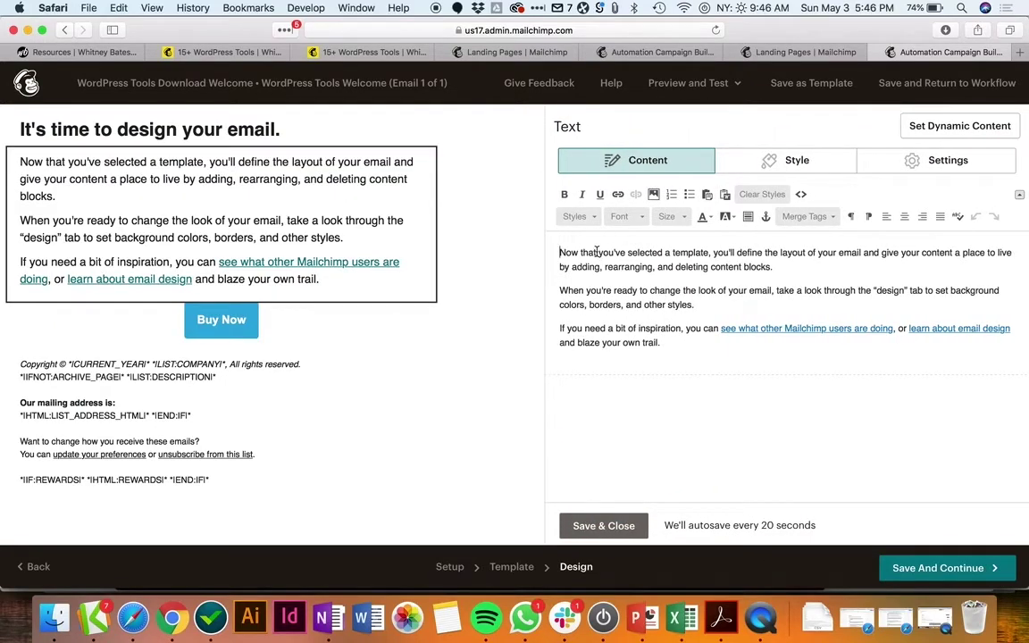
drag(596, 253, 661, 254)
Step: Link 'you've selected' to the uploaded PDF and save the email design
click(618, 194)
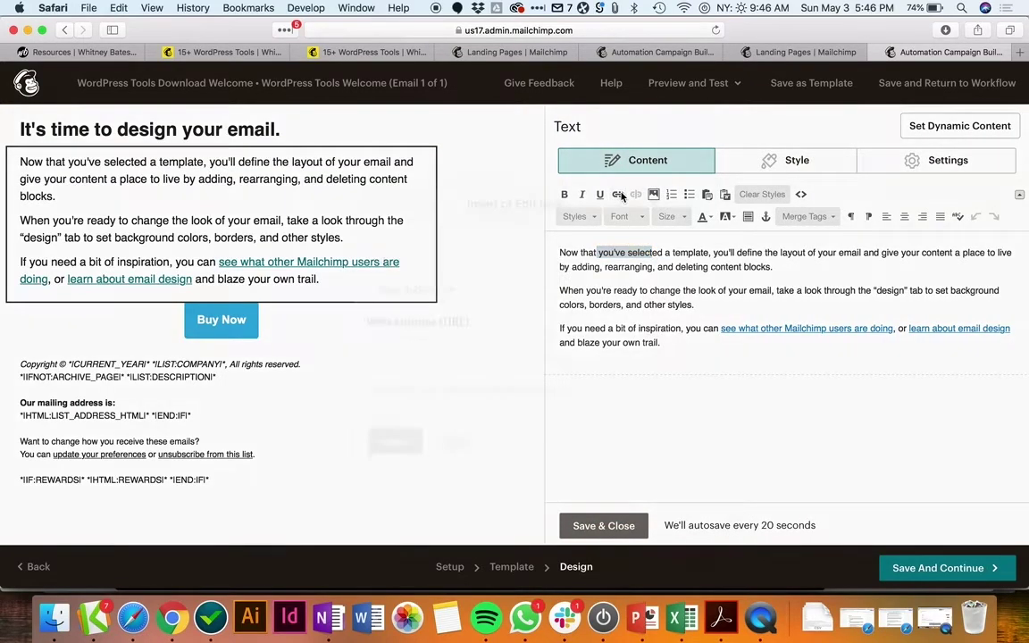
click(442, 290)
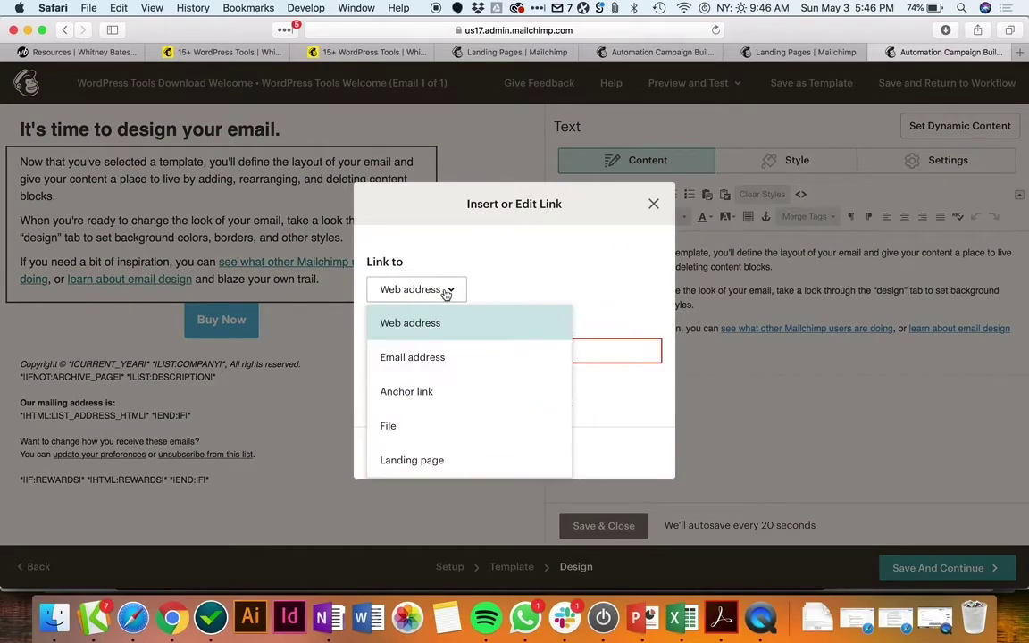
click(418, 425)
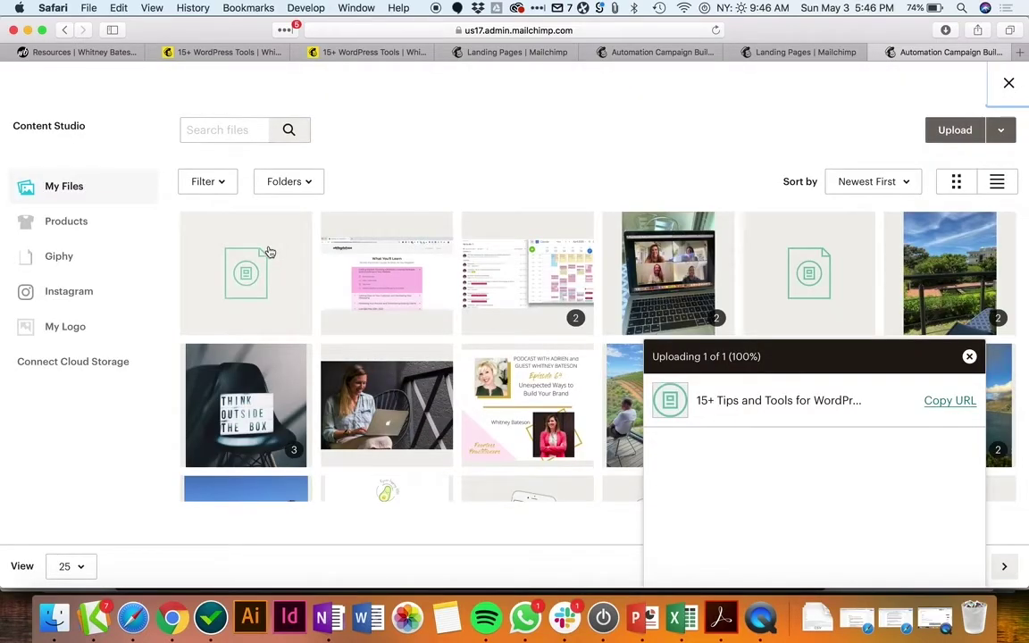
click(268, 254)
click(986, 131)
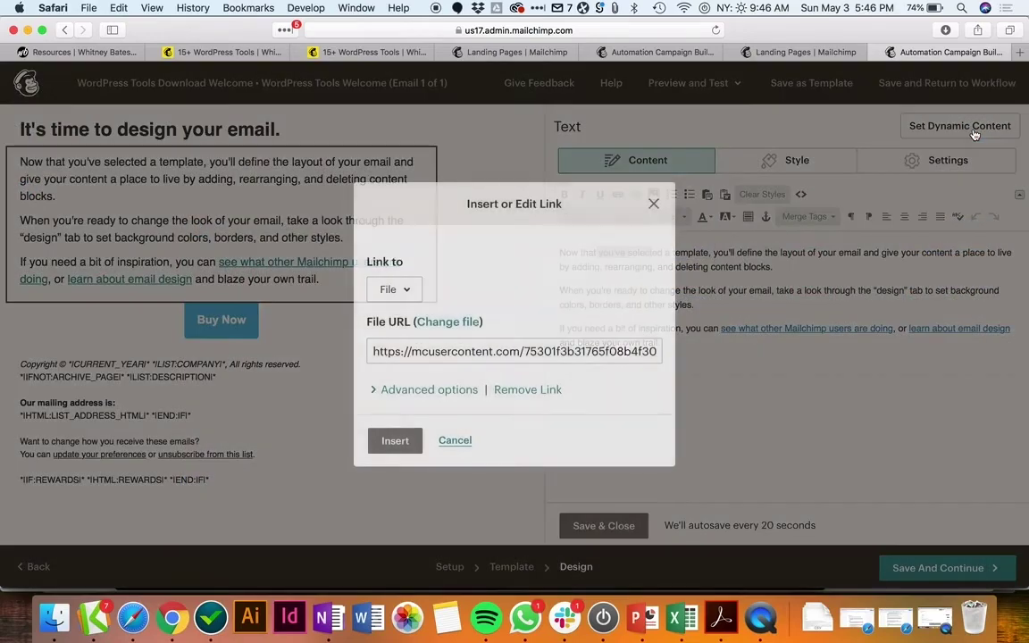
click(398, 440)
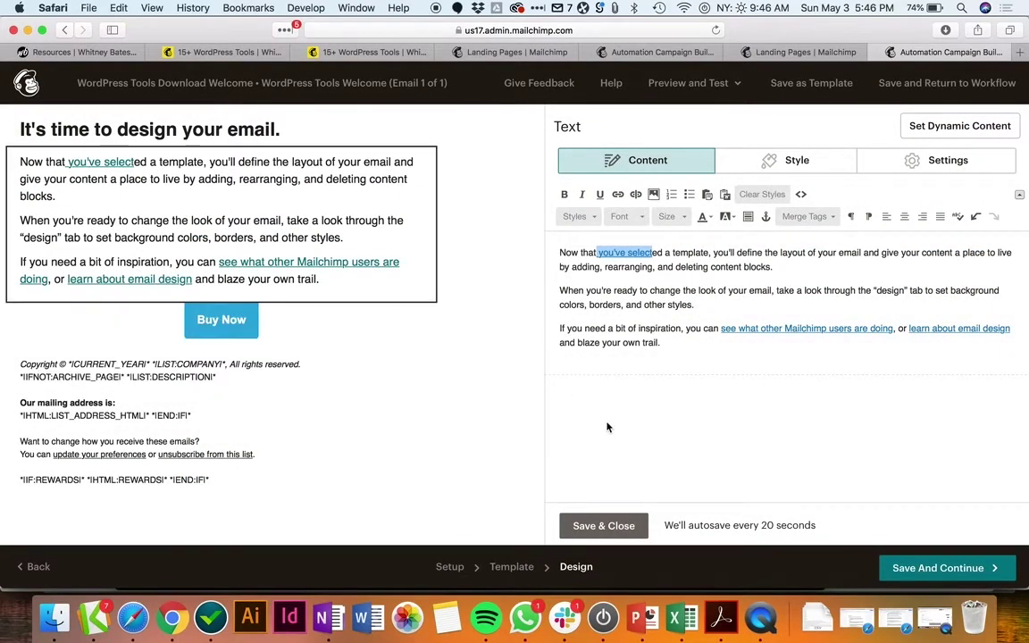
click(600, 526)
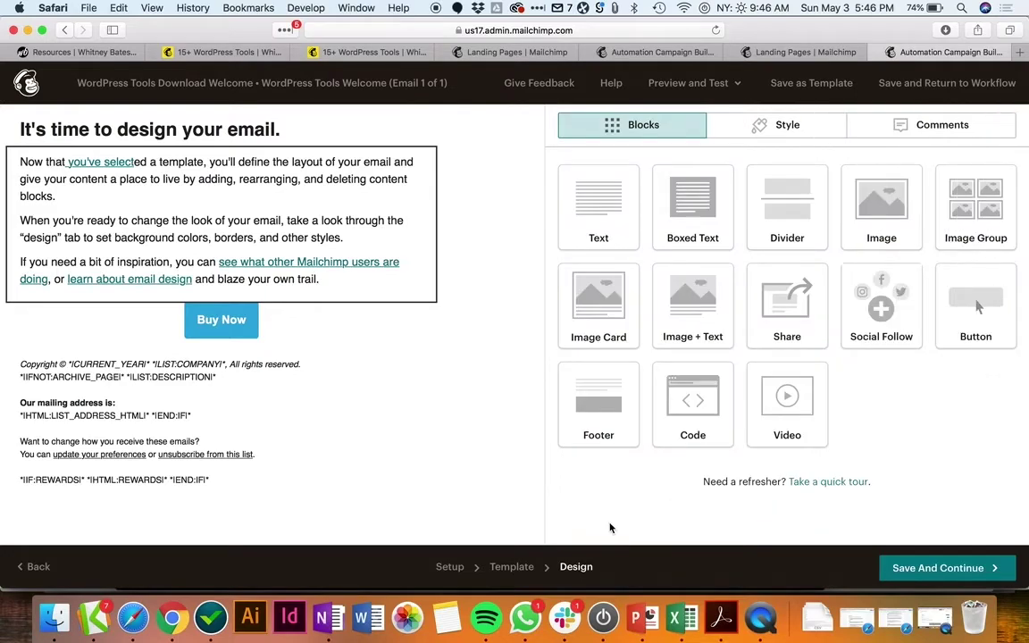
click(960, 570)
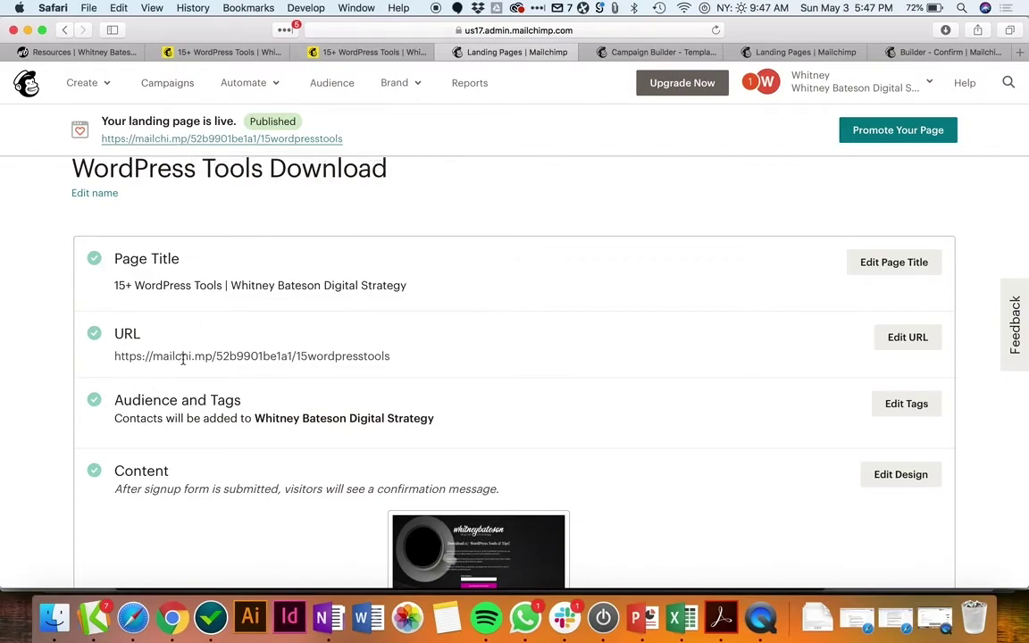
Step: Copy the published landing page URL and switch to the website's Resources page tab
right_click(220, 141)
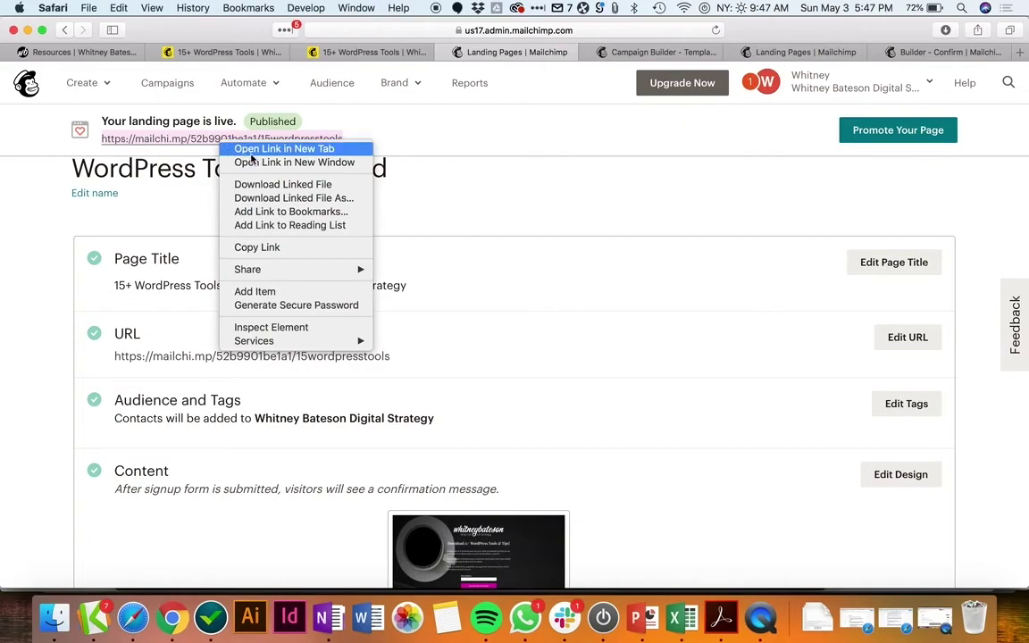
click(255, 248)
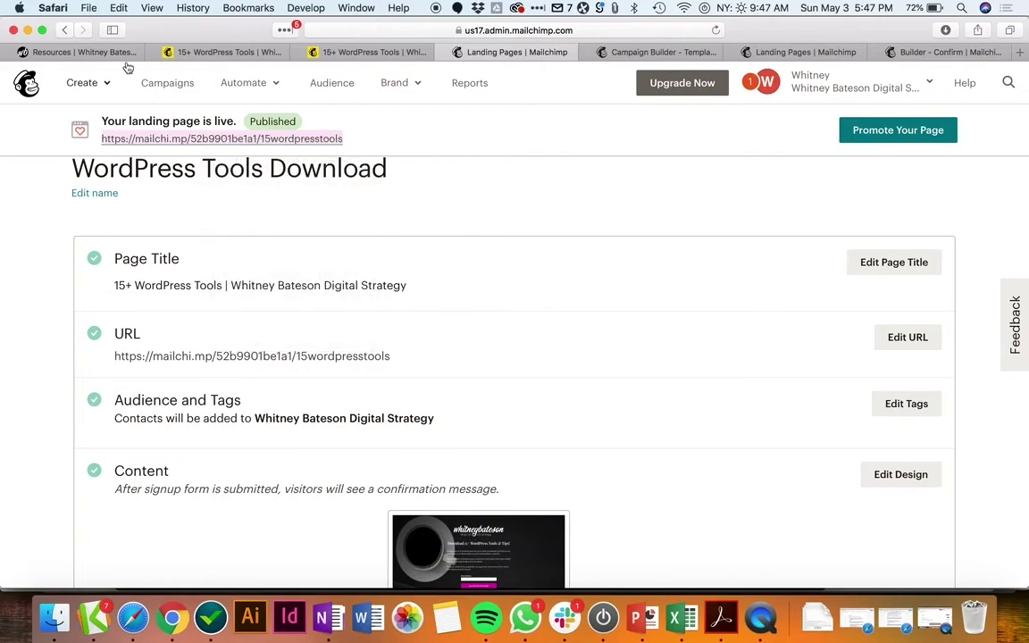
click(87, 53)
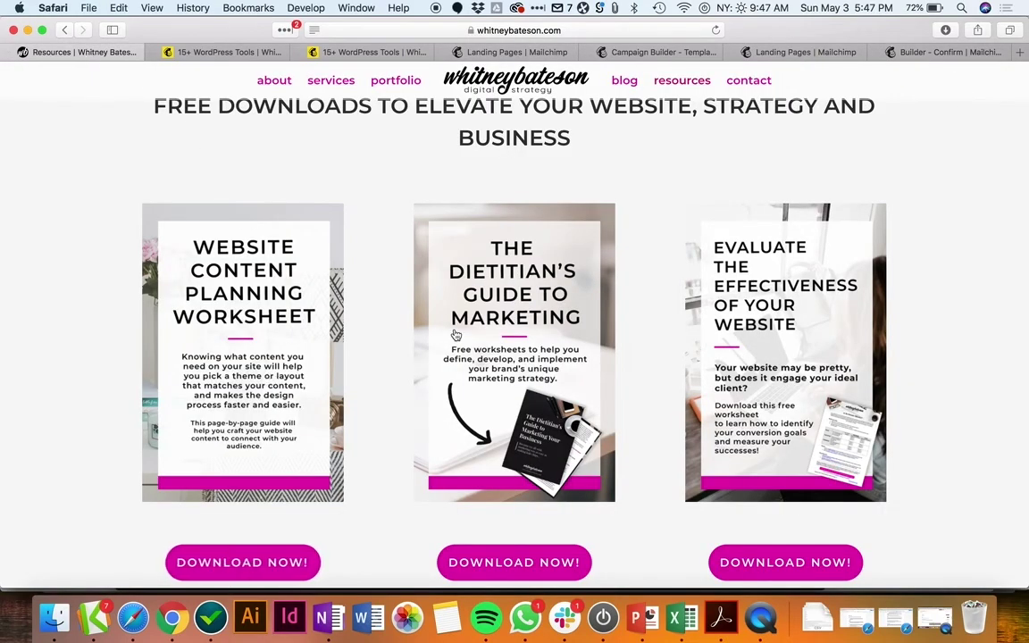